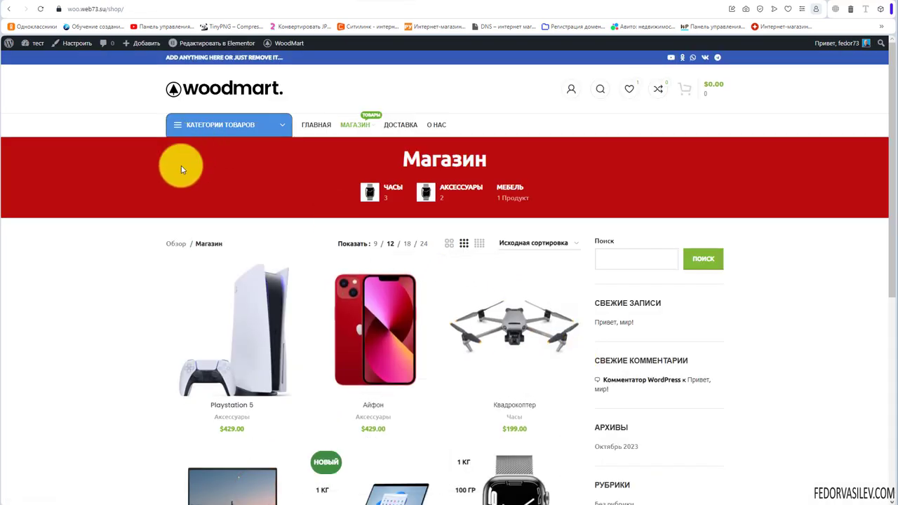
Examine the shop page's category menu, Магазин submenu and product cards in their light styling.
mouse_move(276, 124)
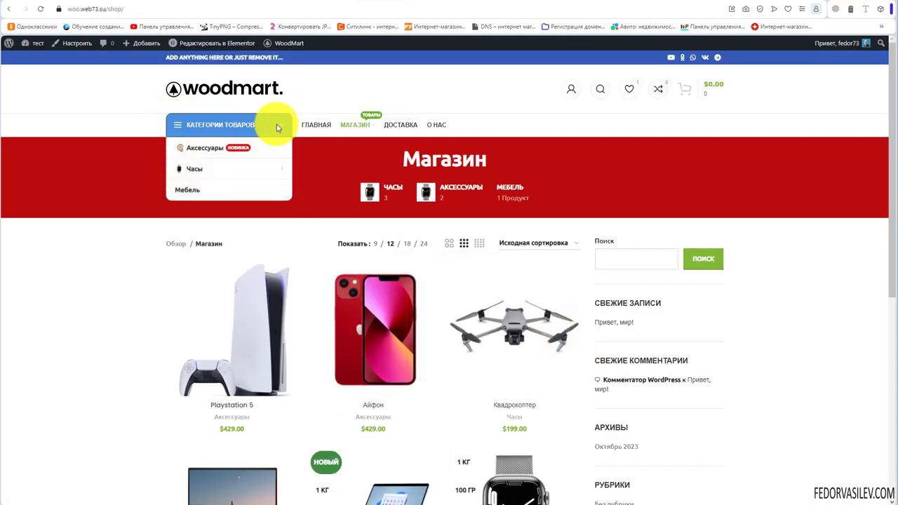
mouse_move(351, 121)
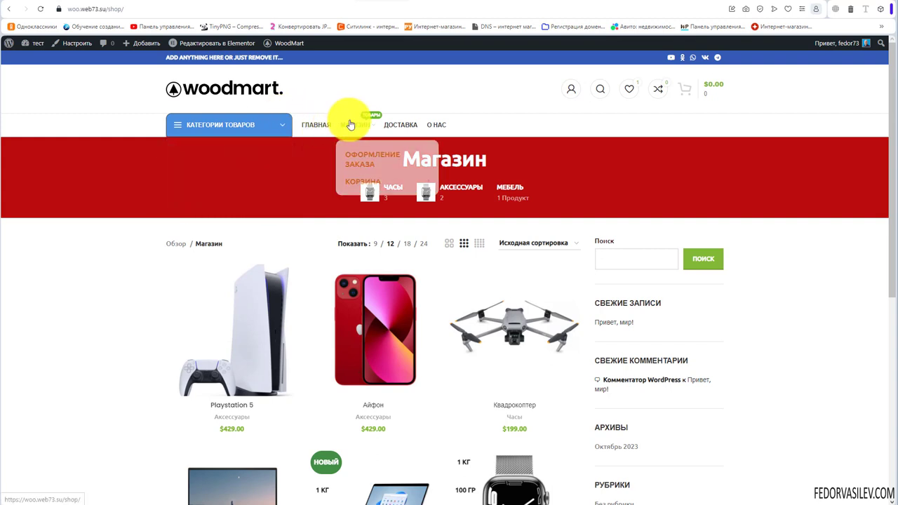
mouse_move(358, 172)
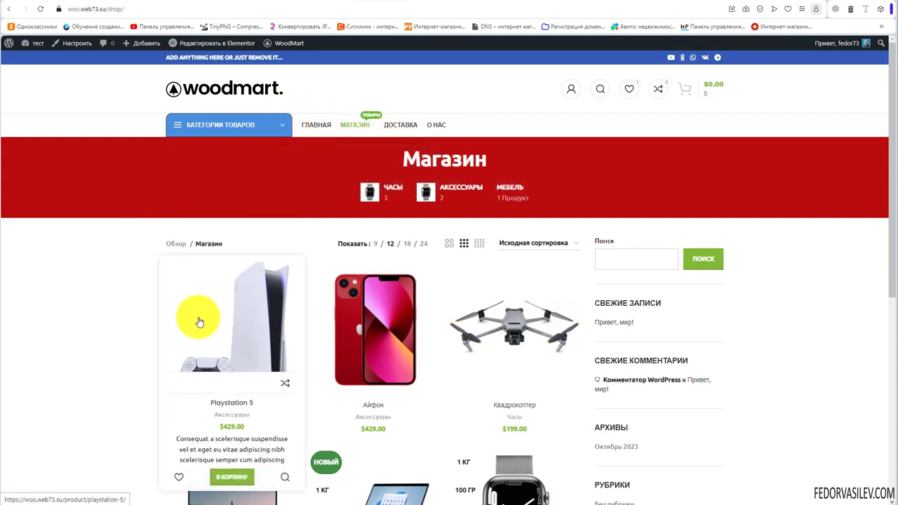
scroll(167, 244, "down", 2)
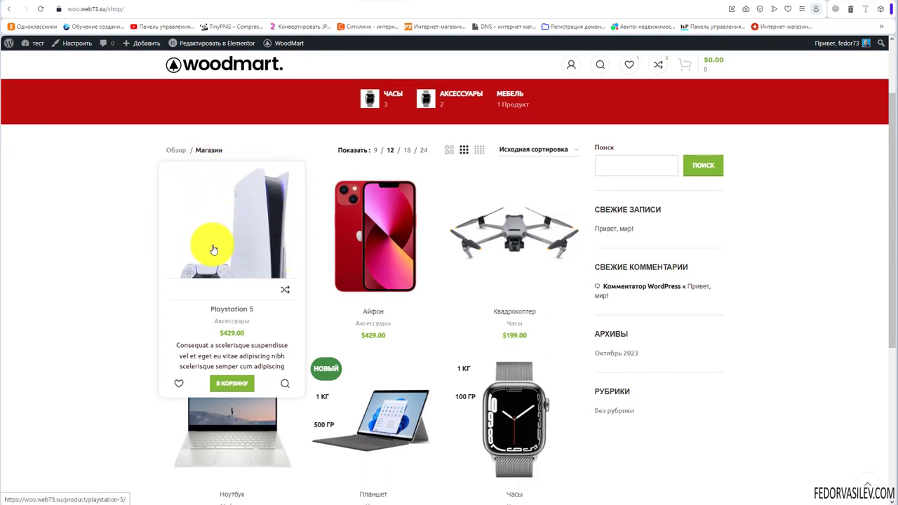
mouse_move(366, 236)
mouse_move(497, 245)
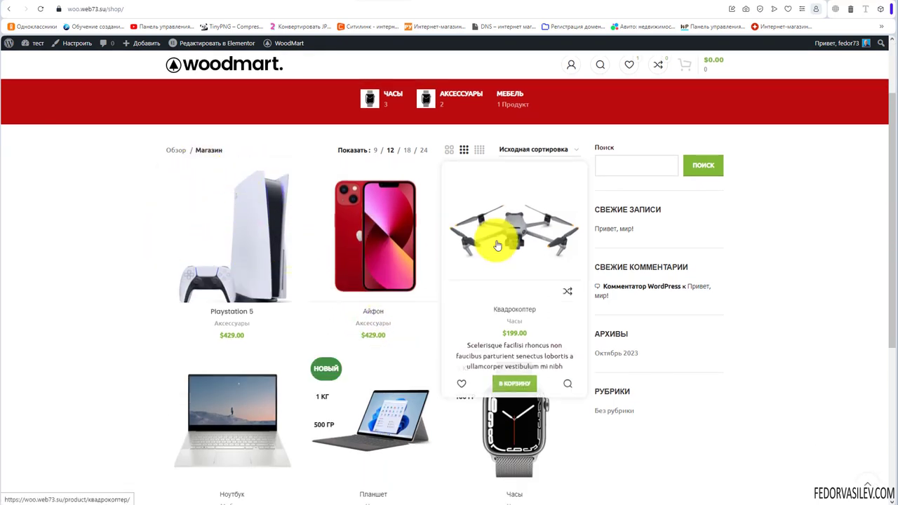
scroll(497, 245, "up", 2)
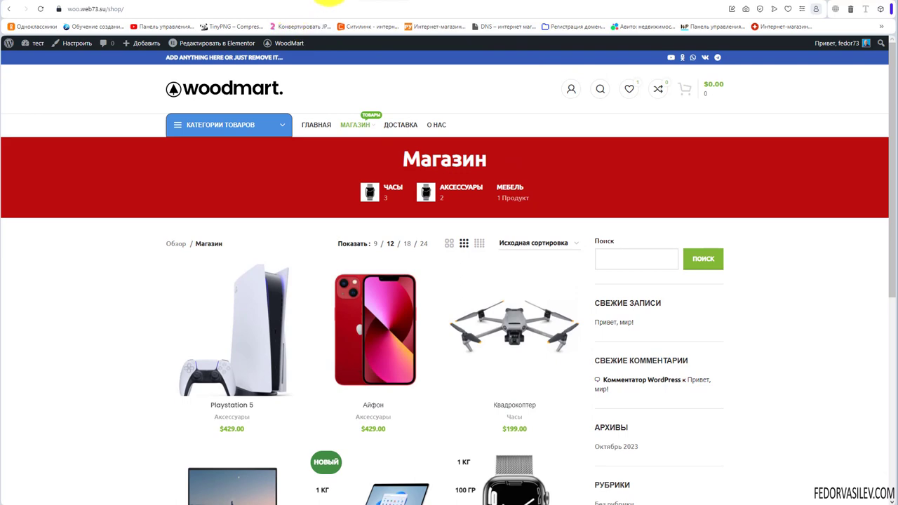
Turn on Темная тема in the theme's Стили settings and save.
left_click(323, 1)
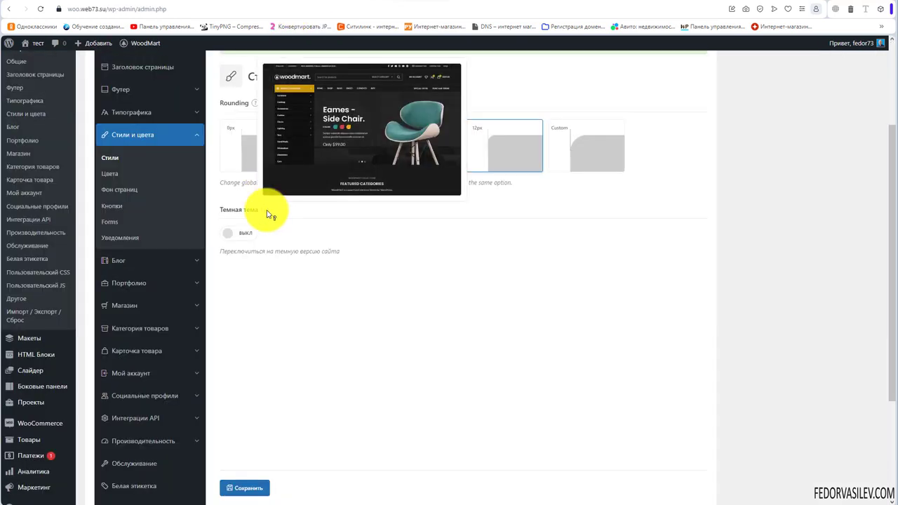
left_click(252, 232)
left_click(244, 484)
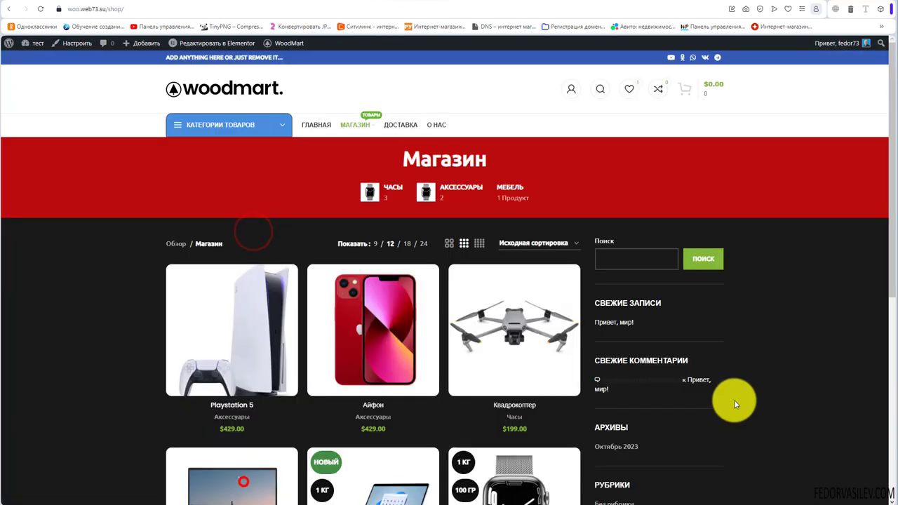
Examine the dark version of the shop page, including the products, footer, Магазин submenu and category menu.
scroll(706, 391, "down", 5)
scroll(234, 304, "up", 4)
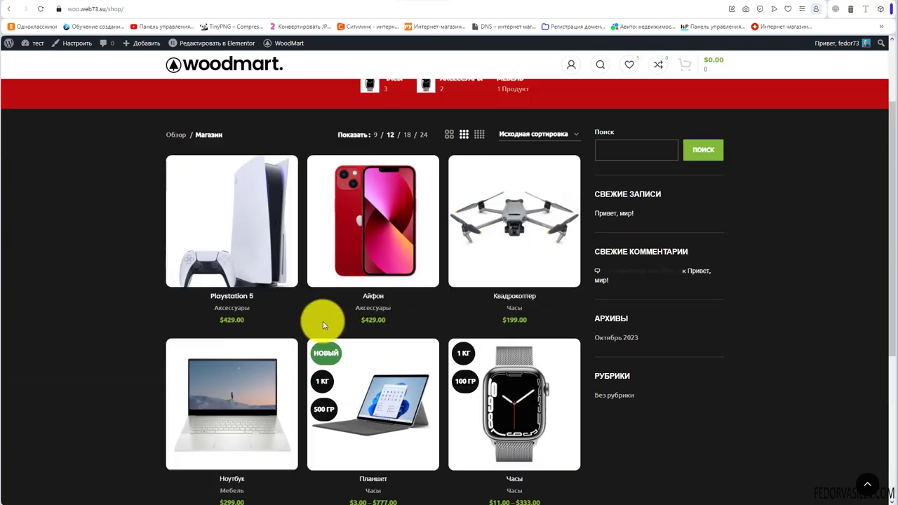
scroll(323, 321, "up", 2)
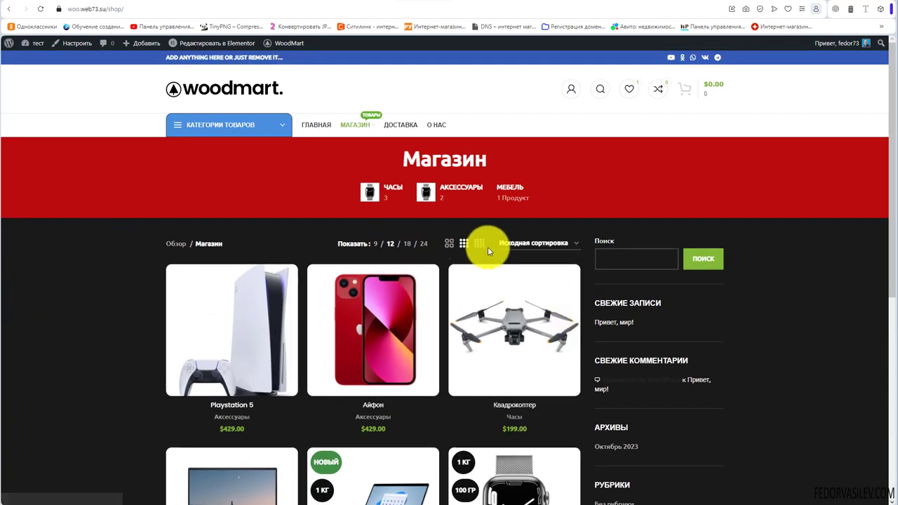
scroll(747, 288, "down", 2)
scroll(736, 297, "up", 2)
scroll(712, 306, "down", 2)
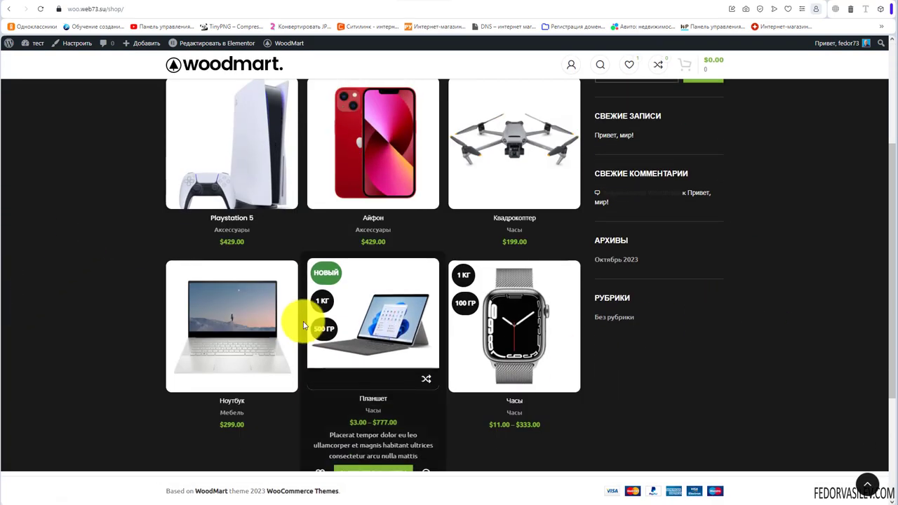
scroll(323, 322, "down", 1)
scroll(417, 373, "down", 1)
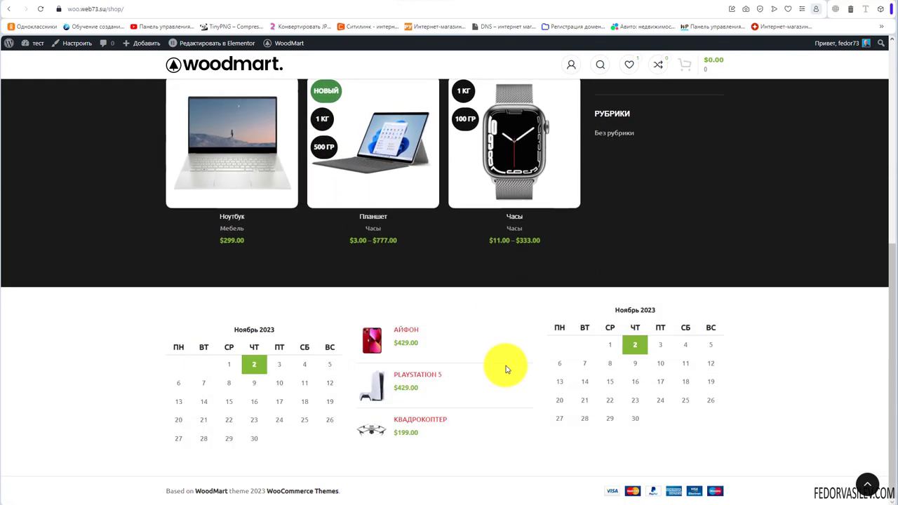
scroll(505, 385, "up", 5)
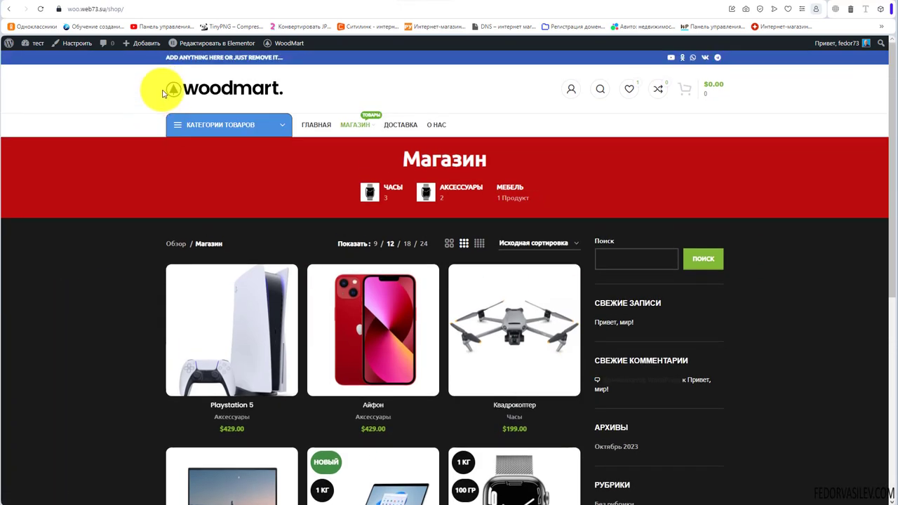
mouse_move(365, 123)
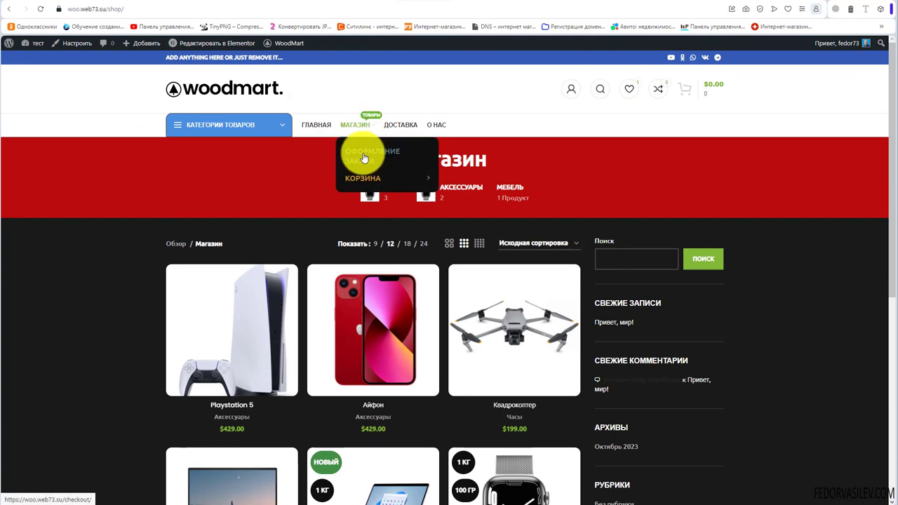
mouse_move(202, 135)
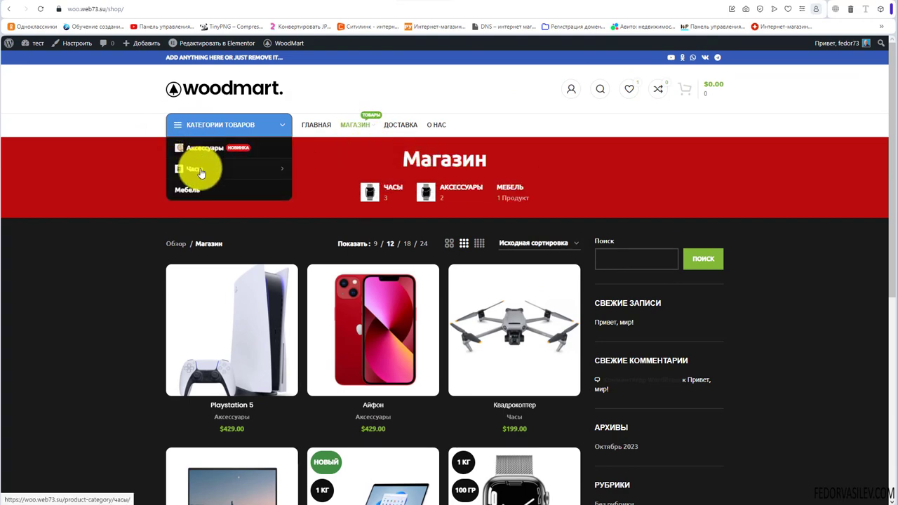
mouse_move(210, 172)
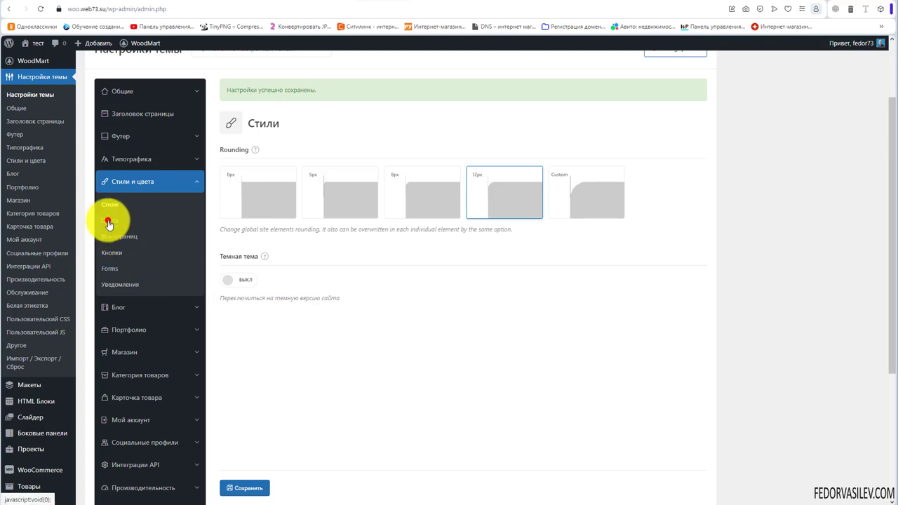
Set the theme's Основной цвет to blue, rgb(30,115,190), in the Цвета settings.
left_click(109, 223)
scroll(441, 291, "up", 2)
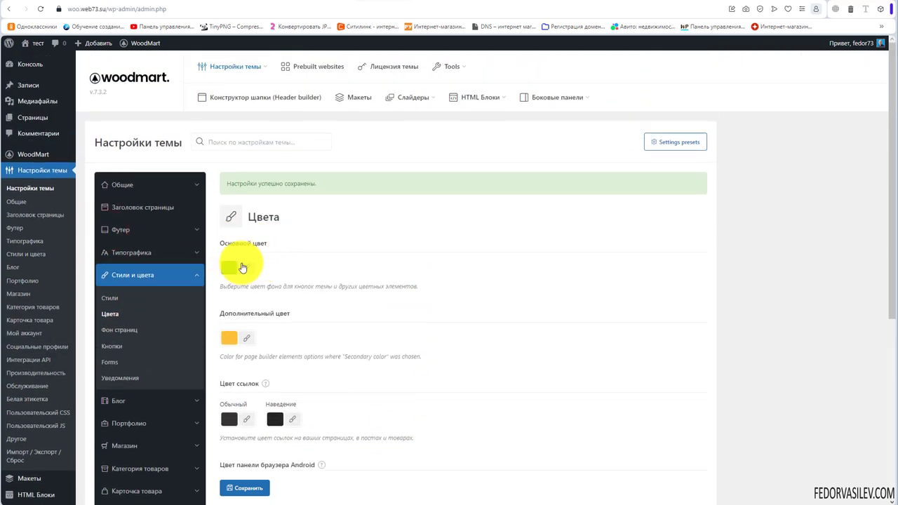
left_click(425, 2)
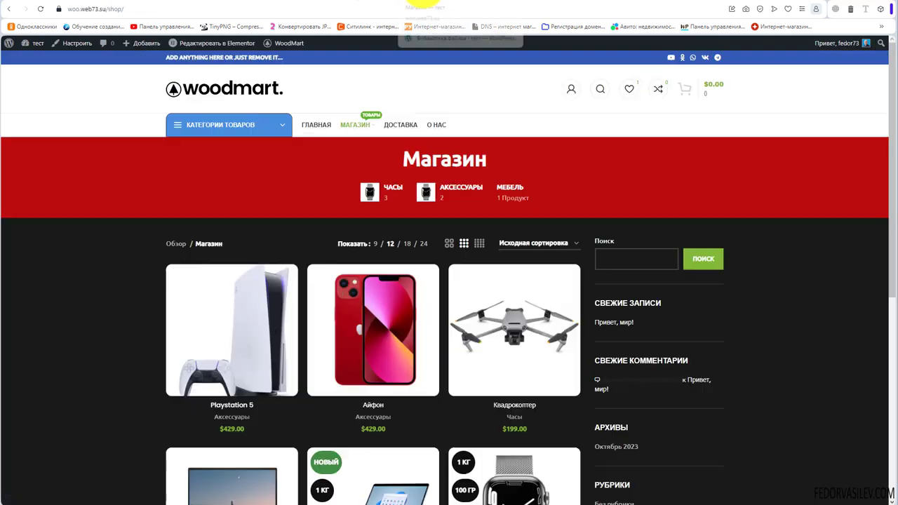
mouse_move(362, 126)
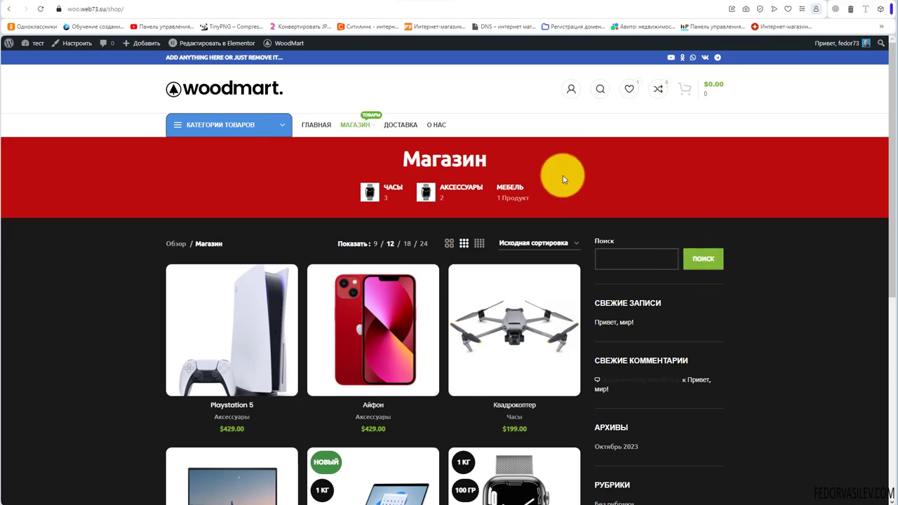
left_click(295, 2)
left_click(227, 266)
left_click(295, 376)
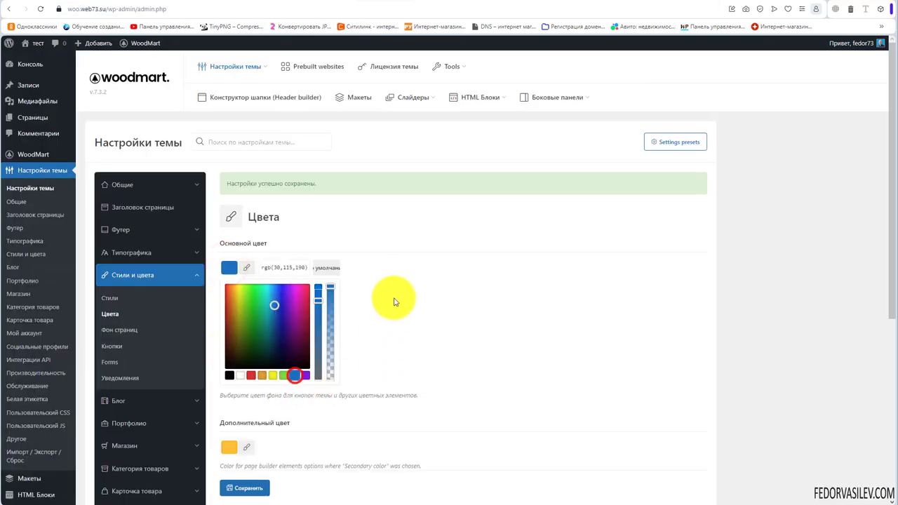
left_click(401, 281)
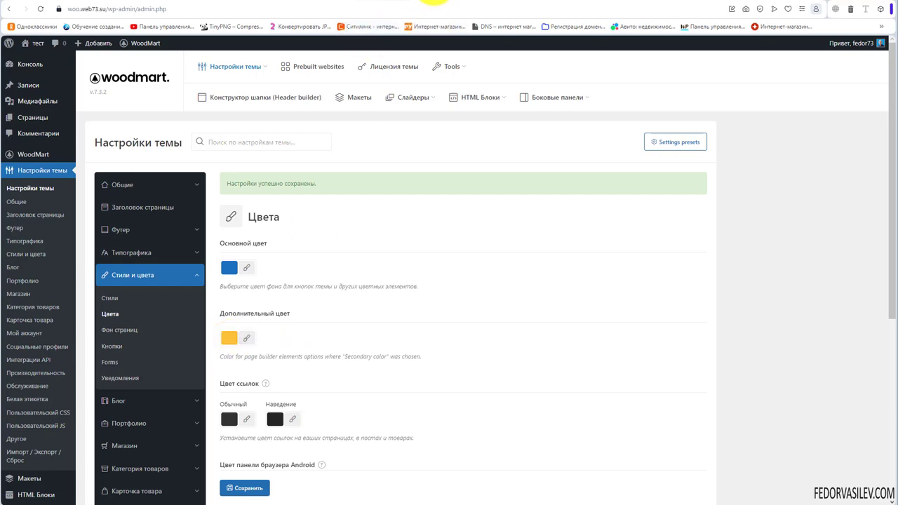
Check the search block on the shop page and save the theme's color settings.
left_click(411, 2)
scroll(610, 219, "down", 1)
left_click(628, 210)
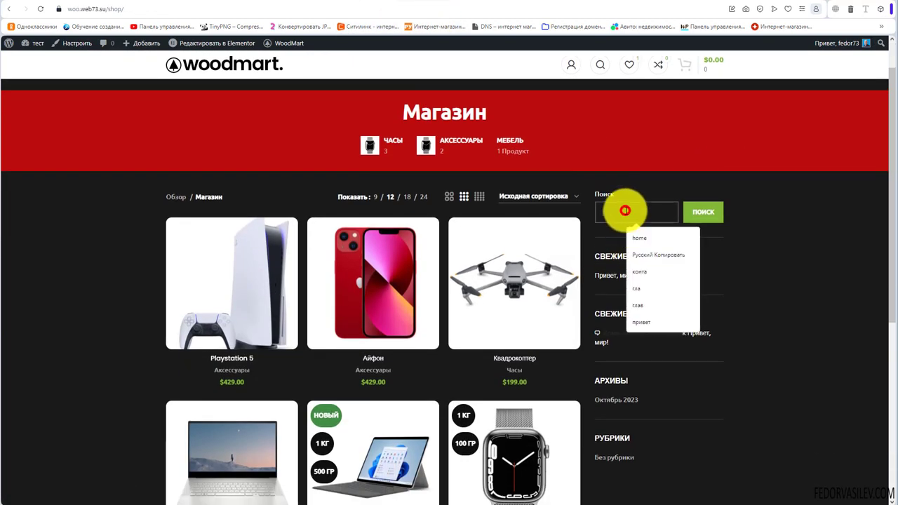
left_click(379, 2)
scroll(217, 445, "down", 5)
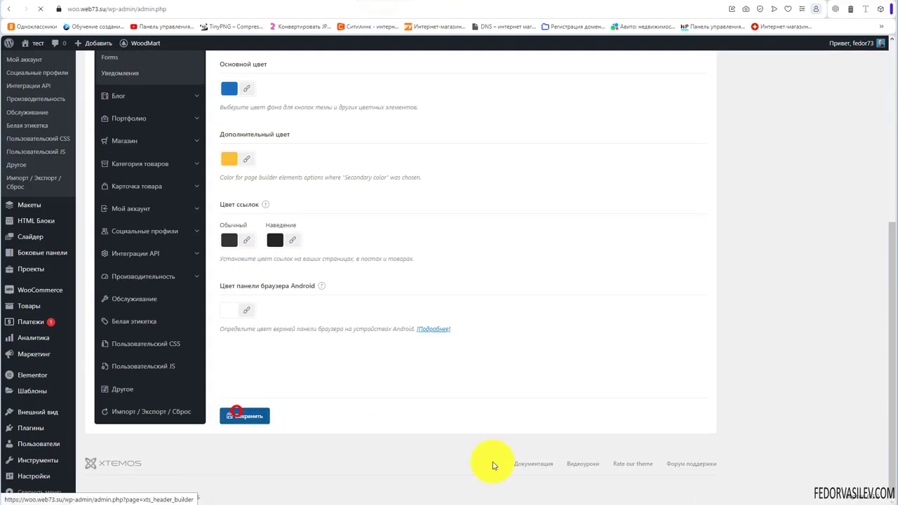
left_click(236, 415)
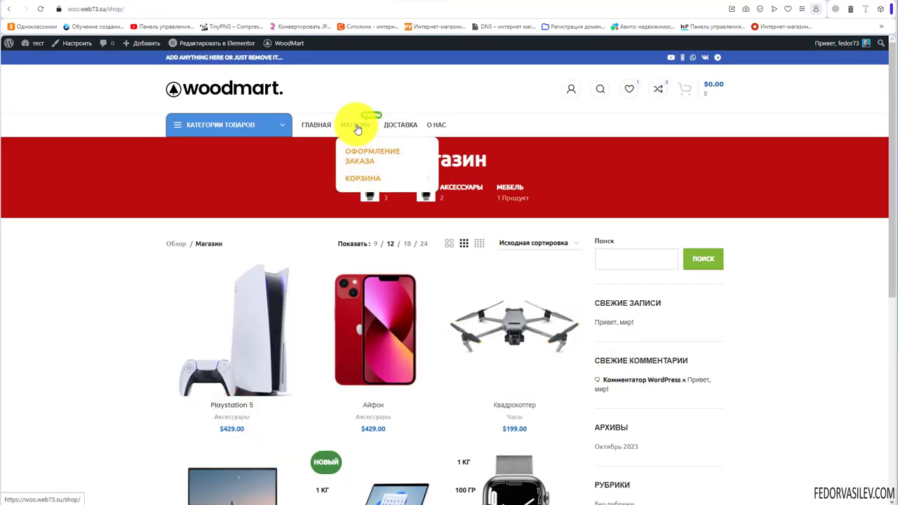
Review the prices, buttons and footer on the shop page with the saved primary color.
scroll(517, 241, "down", 3)
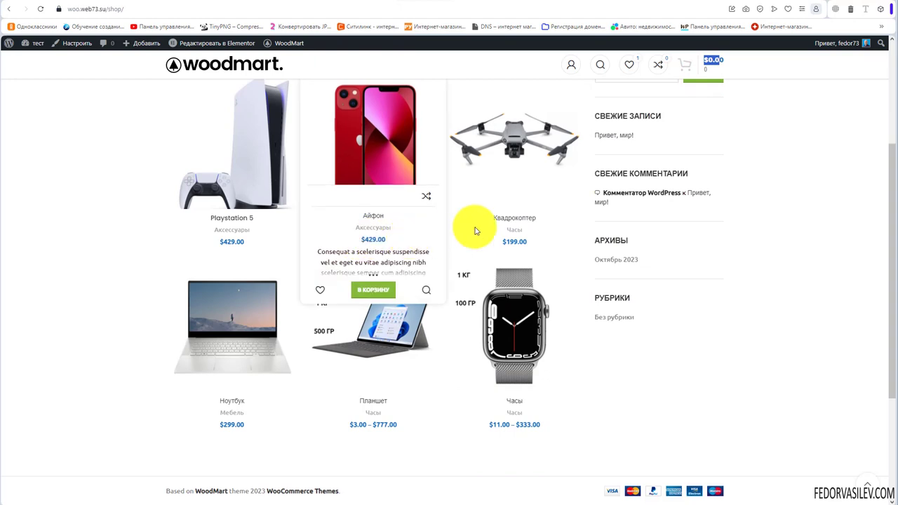
scroll(561, 231, "down", 3)
scroll(321, 327, "up", 6)
scroll(316, 325, "down", 6)
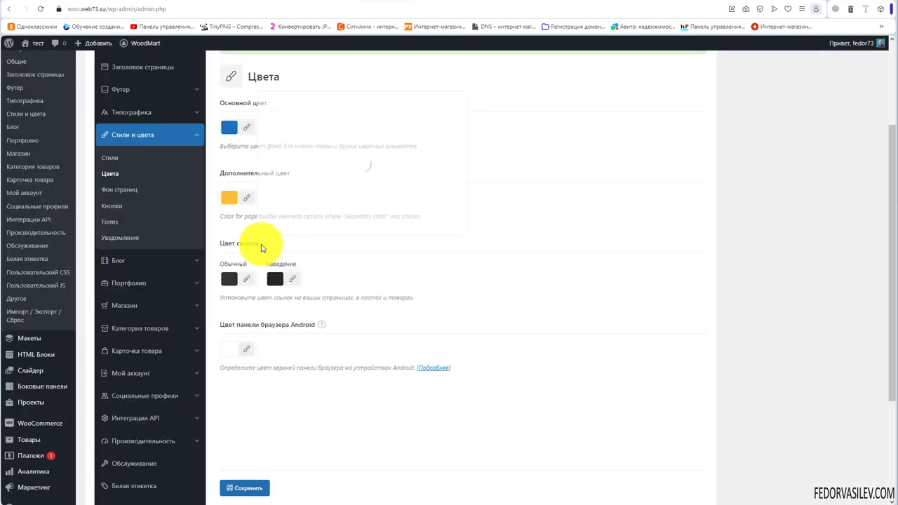
Examine the Цвет ссылок hint and the color pickers for the Обычный and Наведение states.
mouse_move(261, 239)
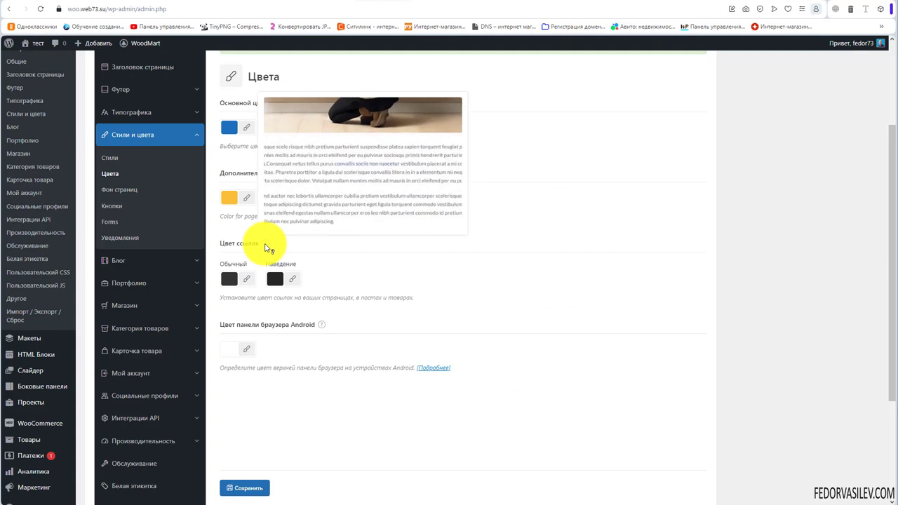
left_click(228, 279)
left_click(226, 255)
mouse_move(268, 249)
left_click(277, 279)
left_click(376, 238)
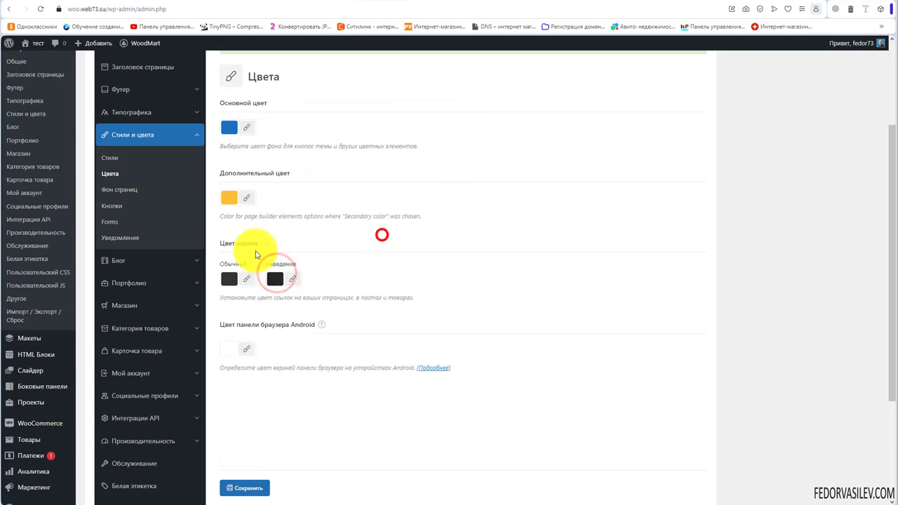
Set Цвет панели браузера Android to purple and save the theme settings.
mouse_move(325, 329)
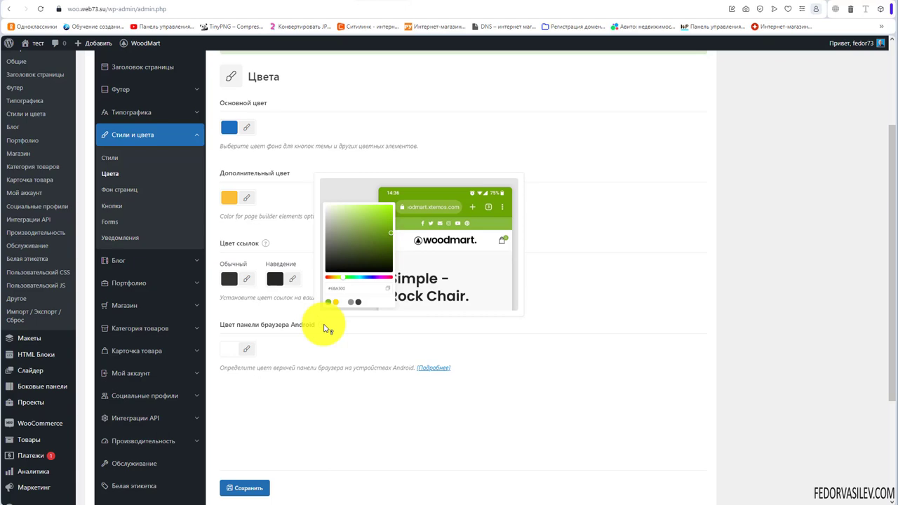
left_click(229, 349)
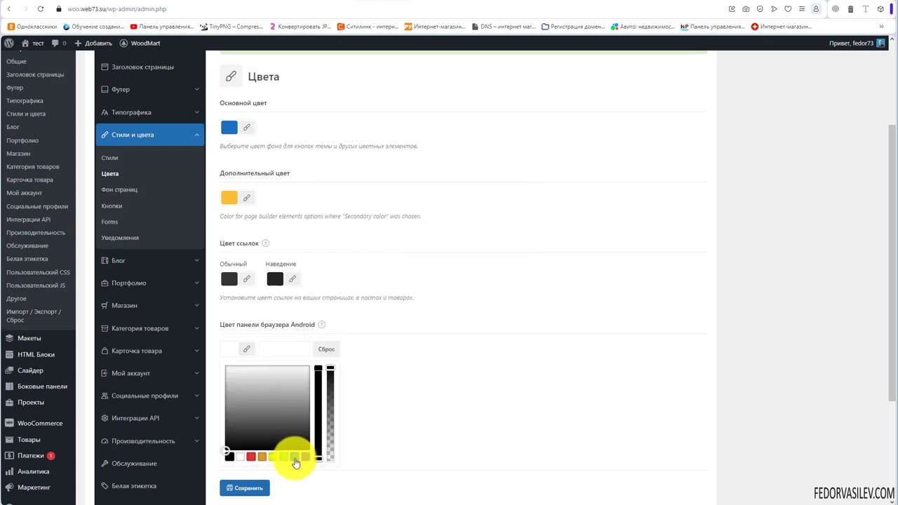
left_click(296, 457)
left_click(398, 323)
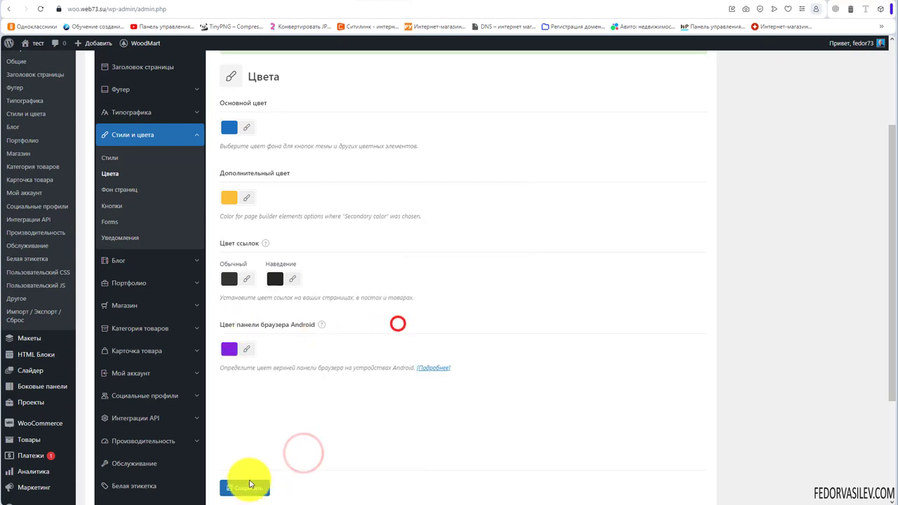
left_click(250, 484)
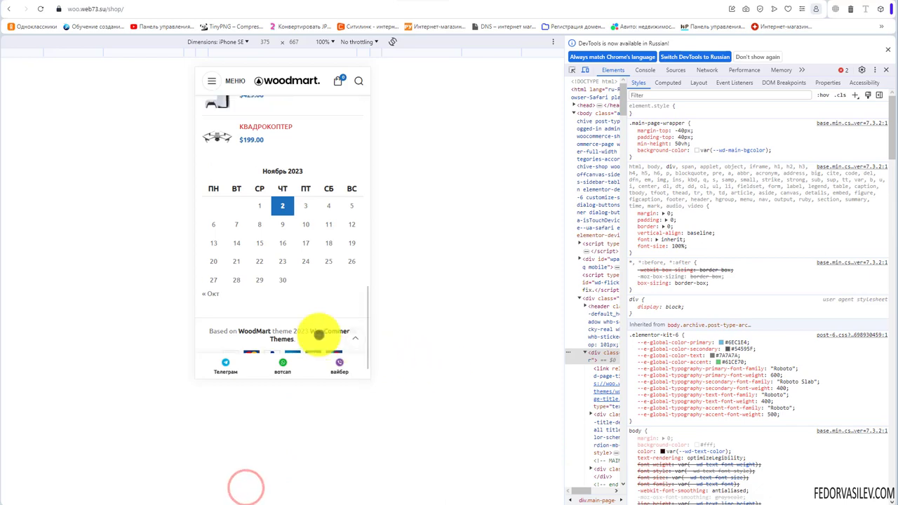
Inspect the shop page in the iPhone SE mobile preview and recheck the Android browser panel color setting.
scroll(280, 265, "up", 5)
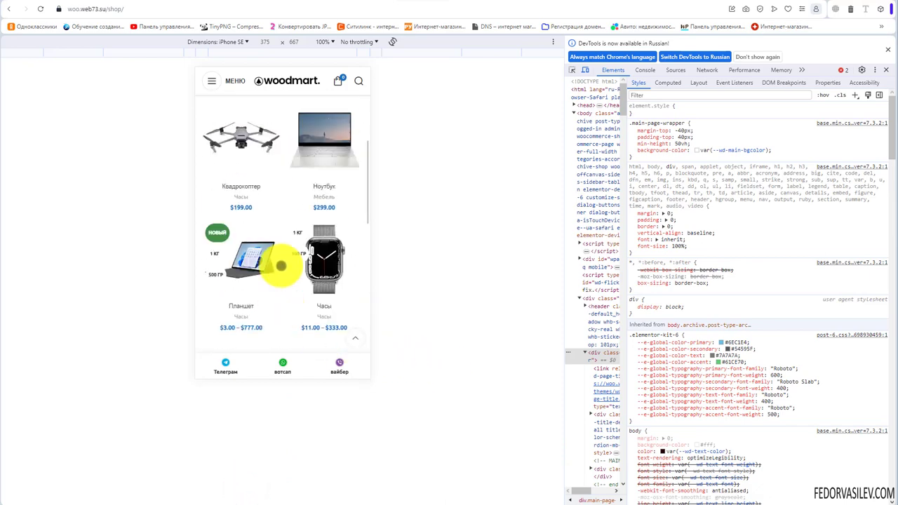
scroll(281, 265, "up", 5)
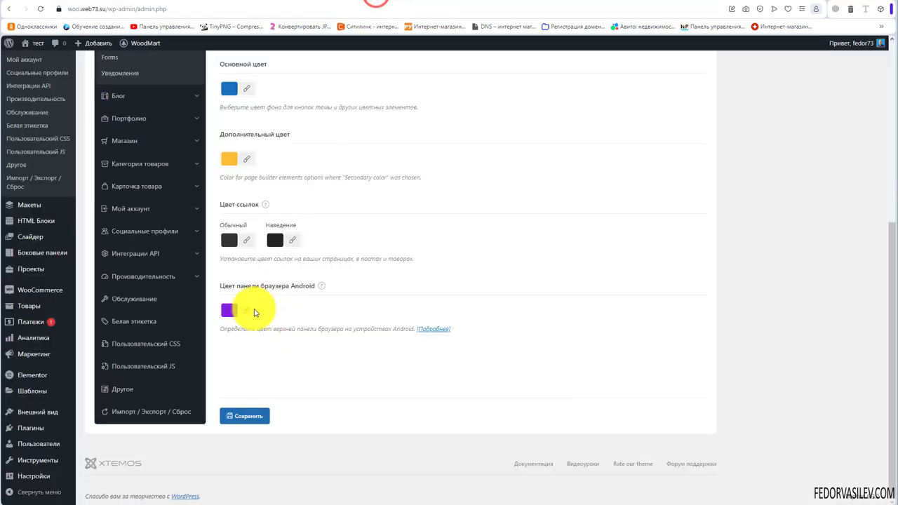
mouse_move(322, 287)
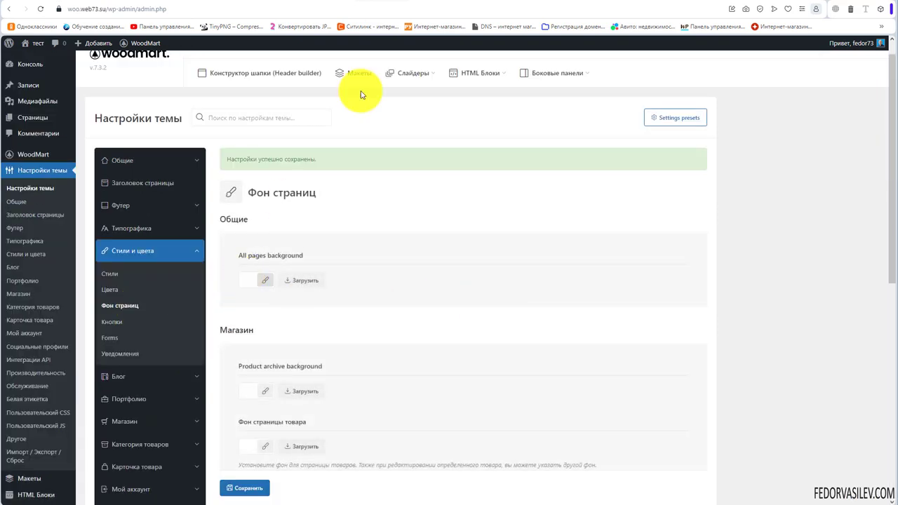
Close the mobile preview developer tools on the shop page and return to the theme settings.
left_click(430, 2)
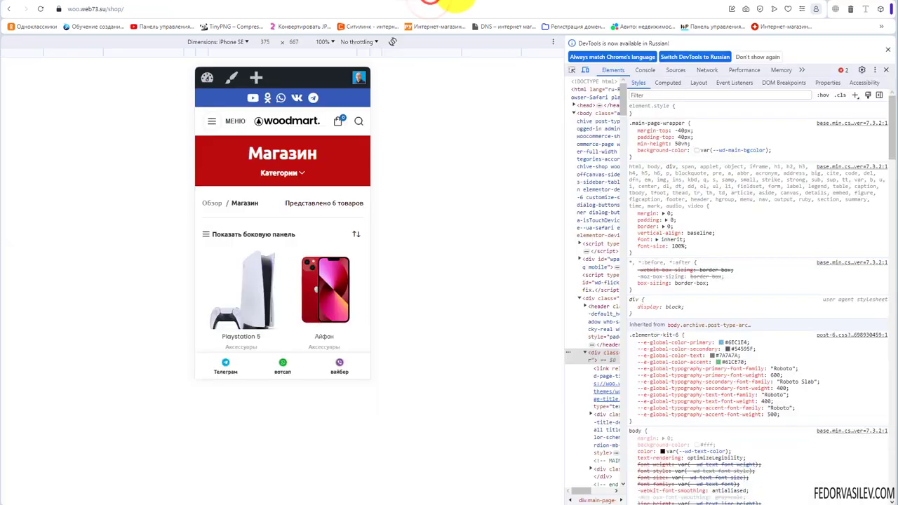
left_click(886, 70)
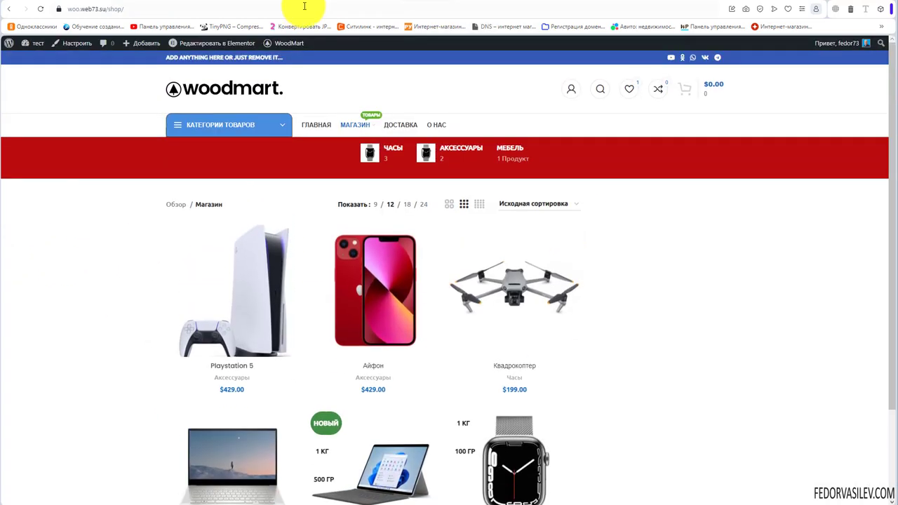
left_click(366, 2)
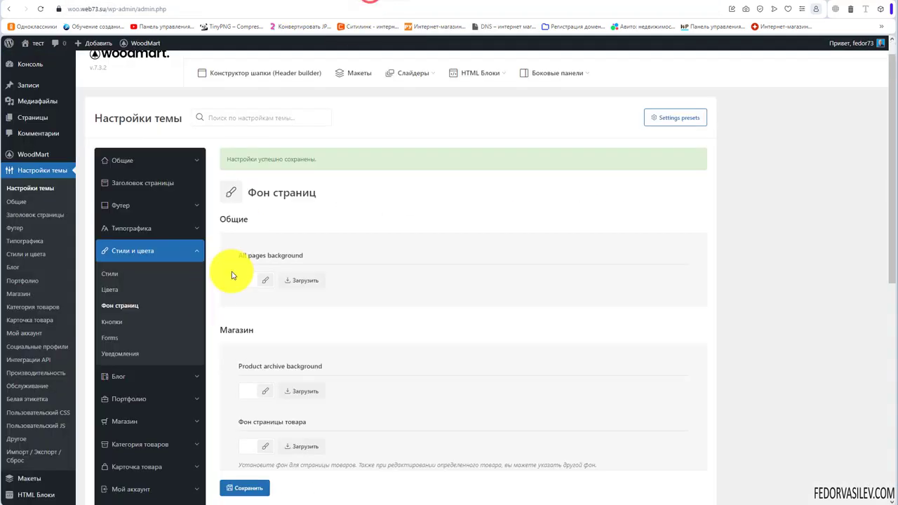
Examine the color picker and image upload options of All pages background, leaving the background unset.
left_click(236, 280)
left_click(356, 245)
left_click(304, 280)
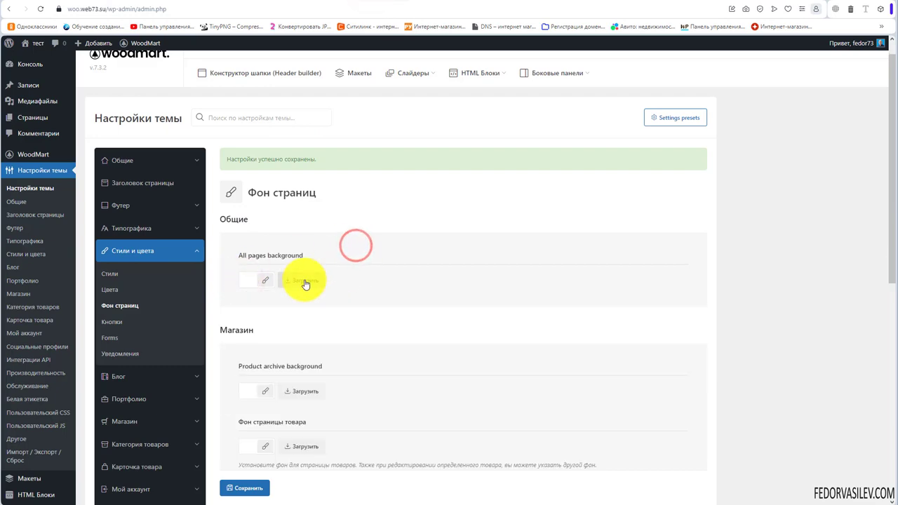
left_click(869, 61)
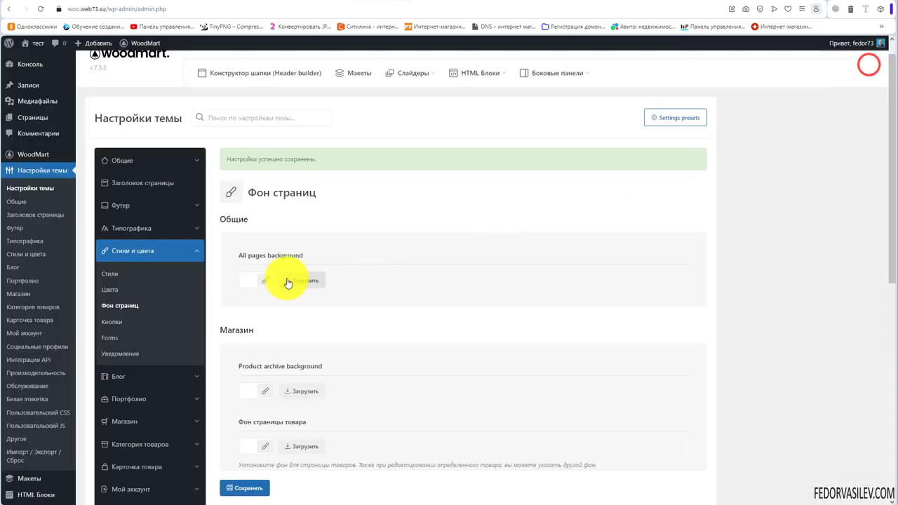
Locate Product archive background under Магазин and check the matching product listing area on the shop page.
scroll(436, 253, "down", 3)
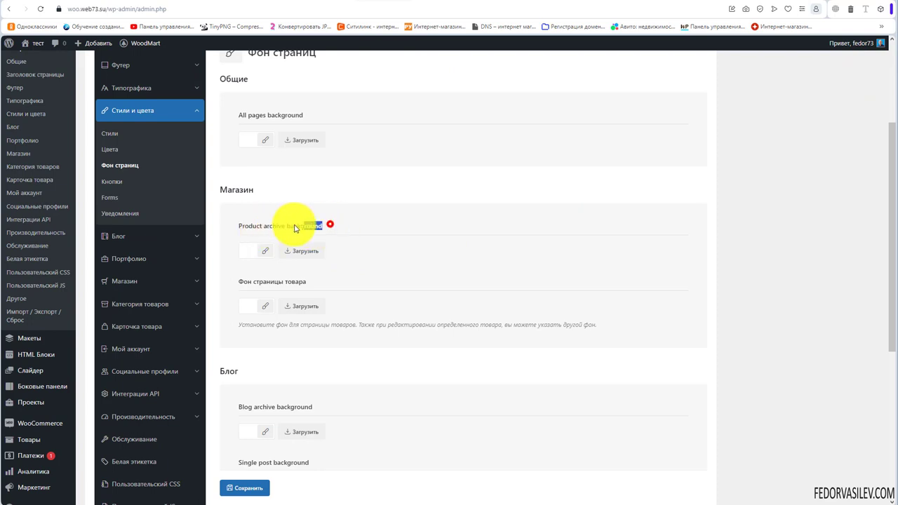
left_click_drag(295, 228, 285, 226)
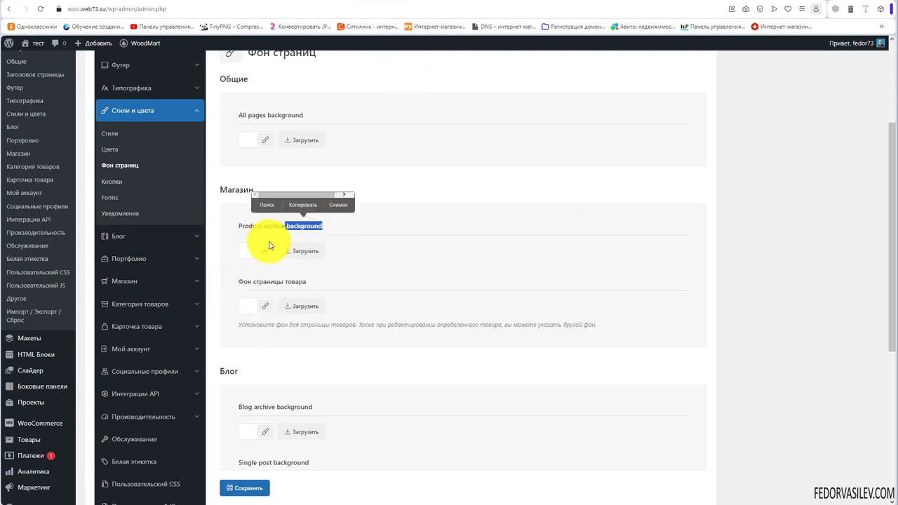
left_click(383, 164)
left_click(426, 3)
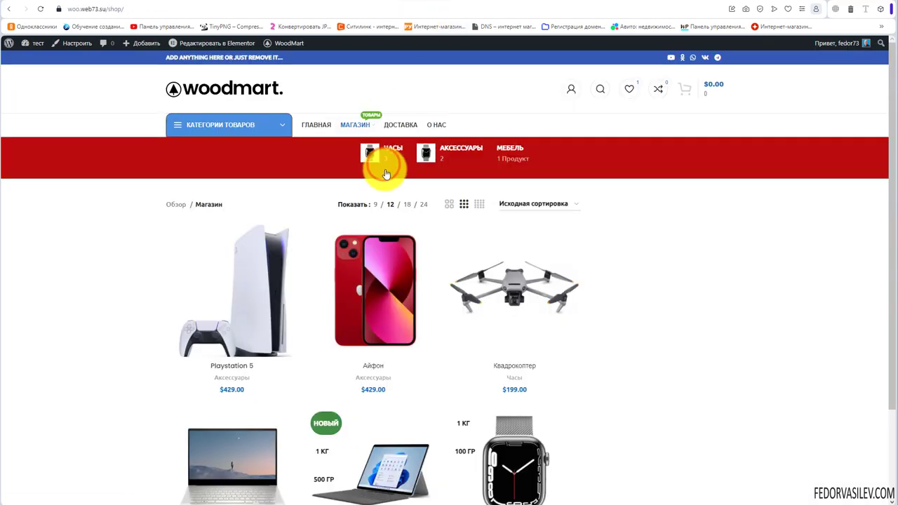
scroll(427, 445, "up", 2)
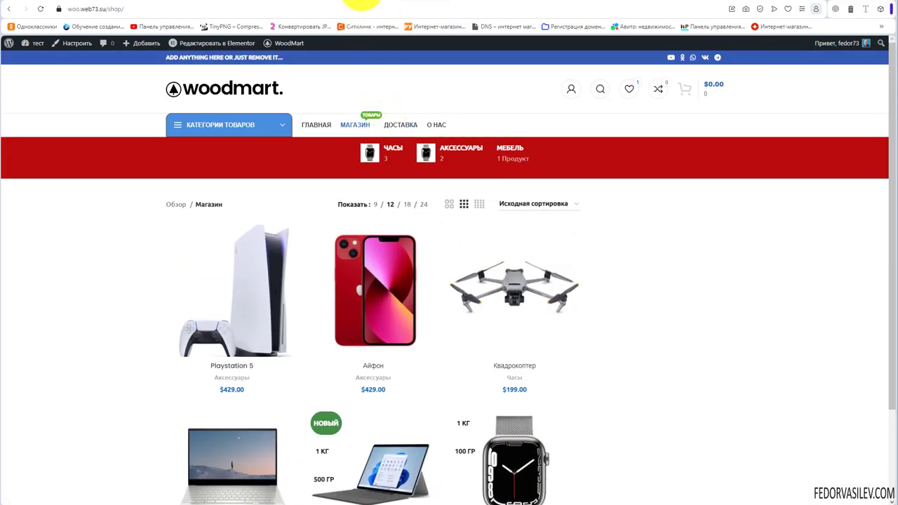
left_click(362, 3)
Set Product archive background to the purple preset color.
left_click(256, 247)
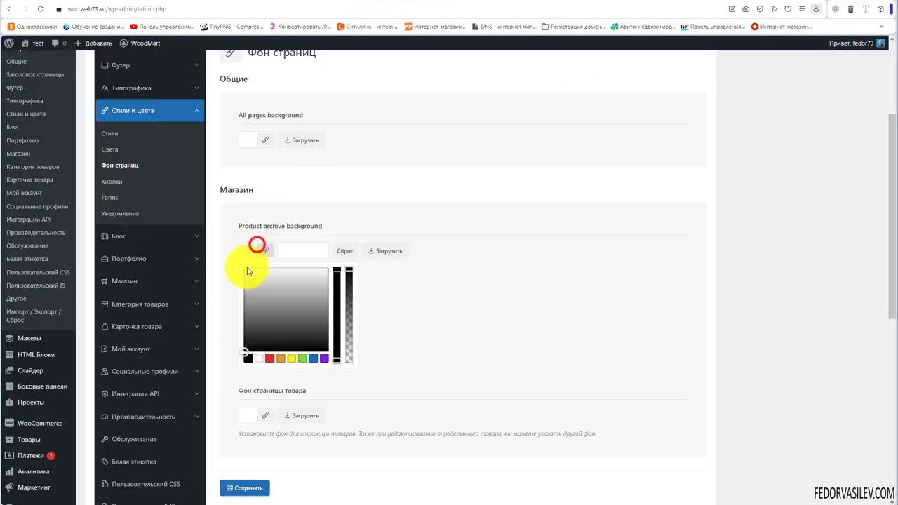
left_click(323, 359)
left_click(487, 286)
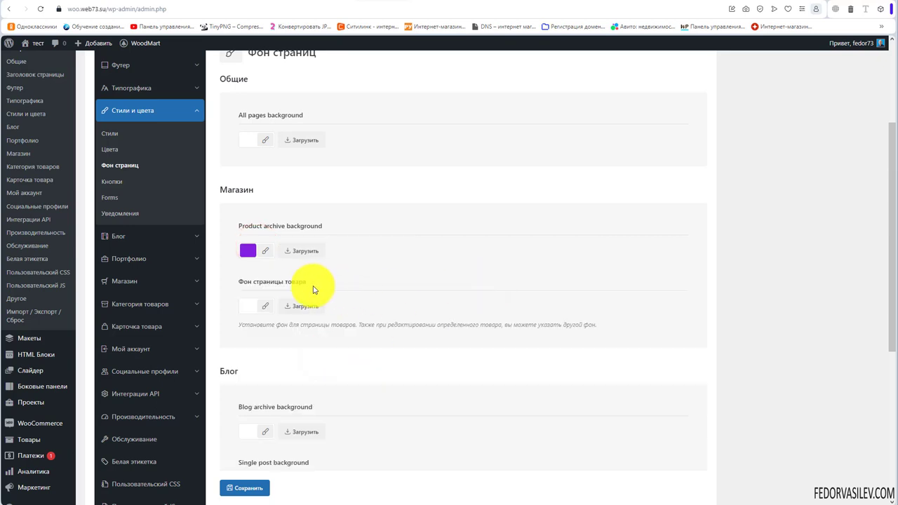
Set Фон страницы товара to the light green preset color.
left_click(251, 307)
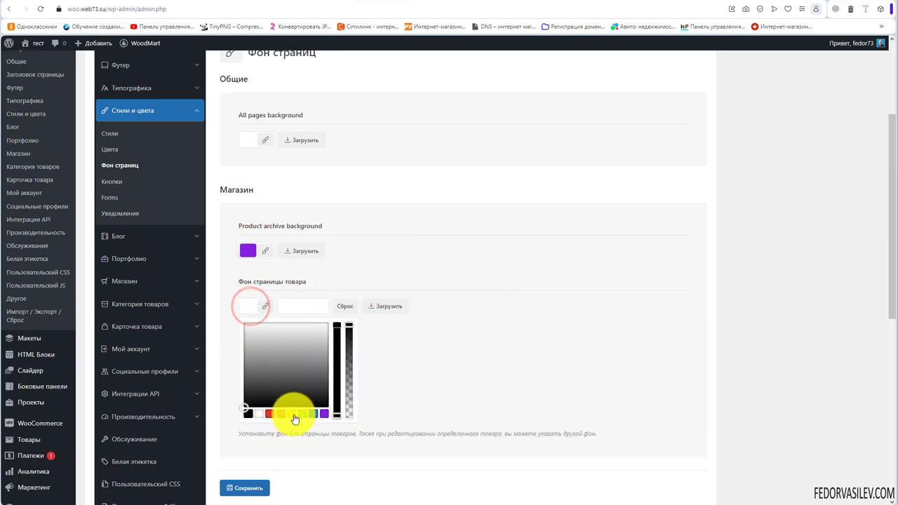
left_click(300, 414)
left_click(492, 278)
Examine the Blog archive background and Single post background settings in the Блог section.
scroll(492, 279, "down", 2)
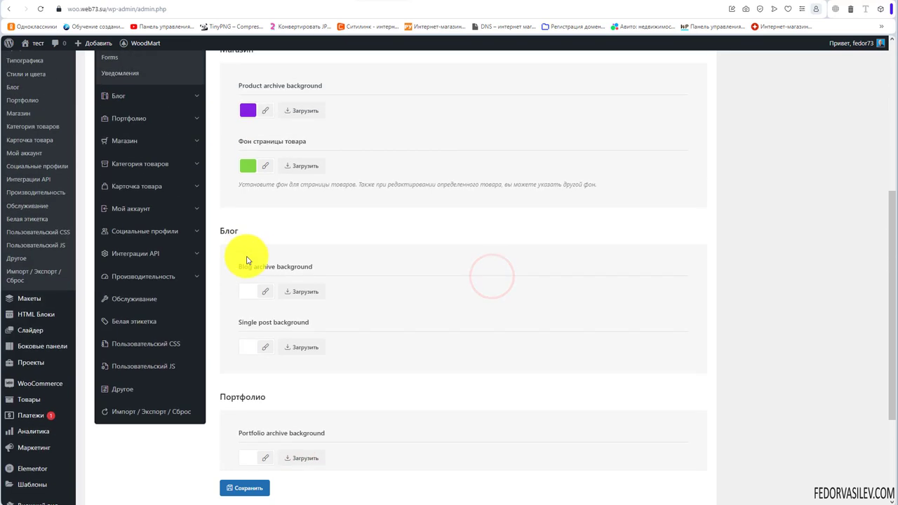
left_click_drag(231, 231, 227, 232)
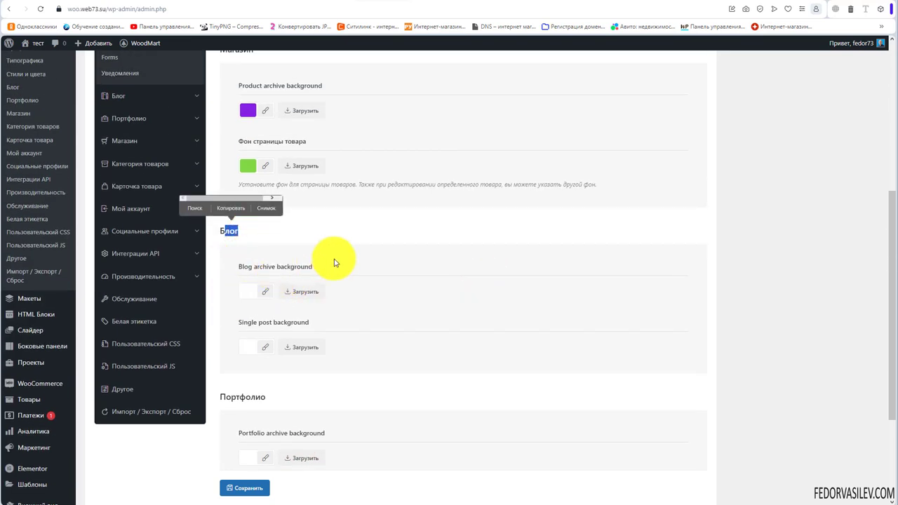
left_click(268, 243)
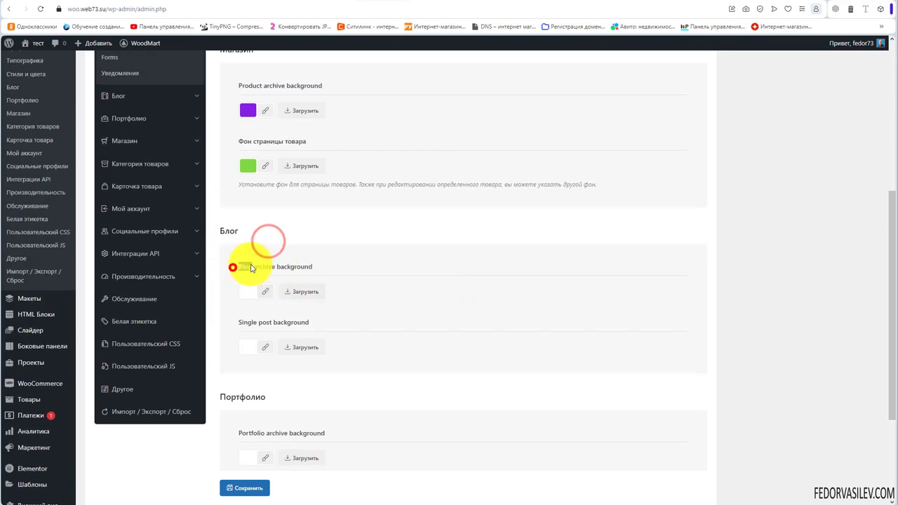
left_click_drag(251, 268, 253, 267)
left_click(381, 235)
scroll(381, 236, "down", 2)
left_click_drag(250, 228, 310, 230)
left_click(390, 219)
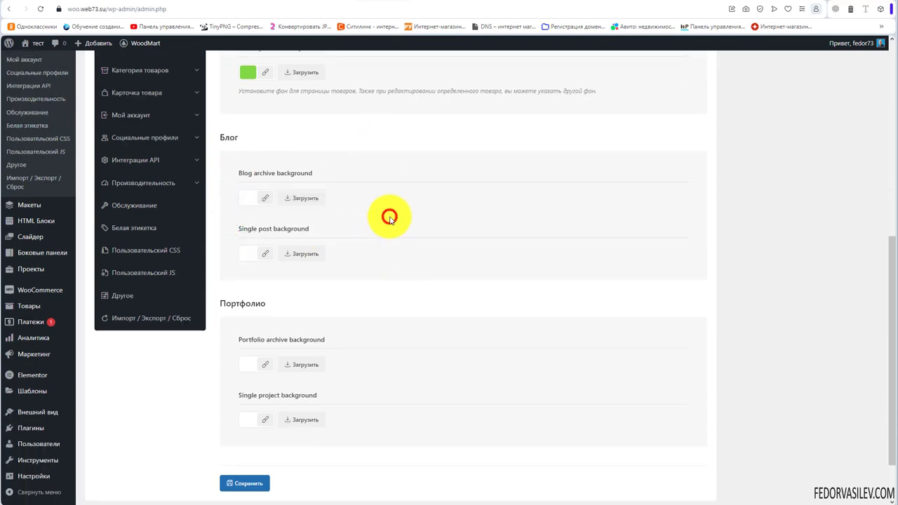
Examine the Portfolio archive background and Single project background settings in the Портфолио section.
scroll(388, 219, "down", 1)
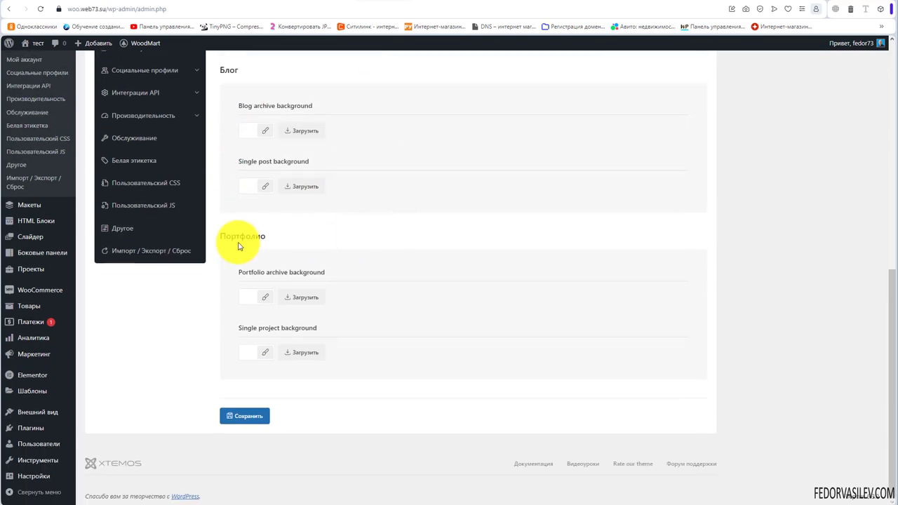
left_click_drag(237, 237, 391, 243)
left_click(389, 242)
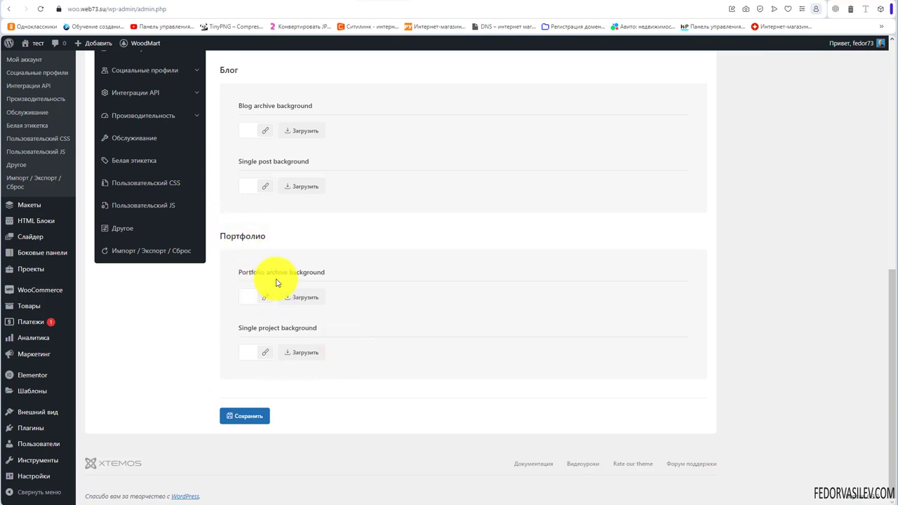
left_click_drag(330, 274, 401, 275)
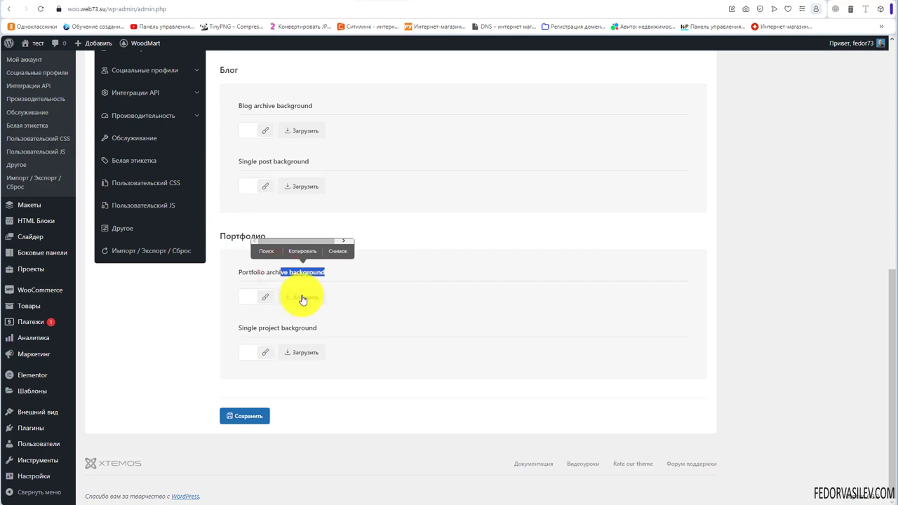
left_click(419, 269)
left_click_drag(260, 328, 316, 329)
left_click(390, 318)
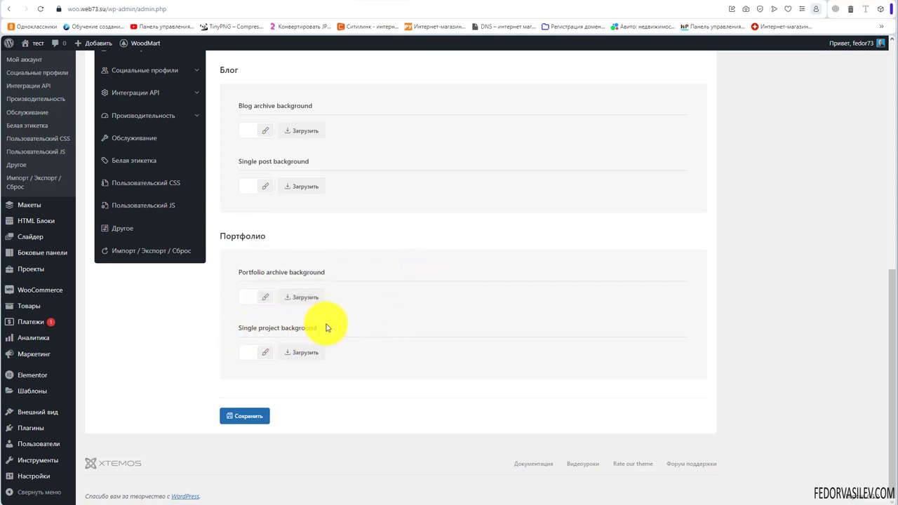
double_click(303, 329)
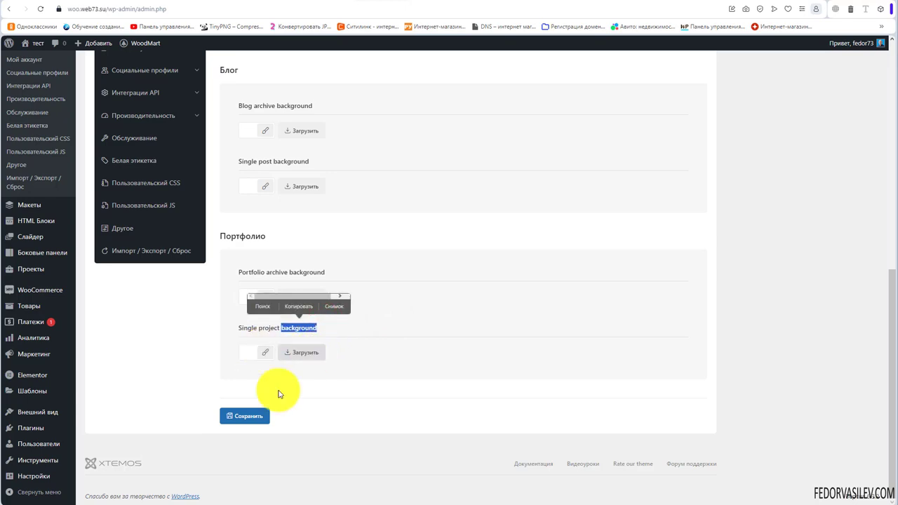
Save the page background settings and review the shop page's background from the title area to the footer.
left_click(249, 415)
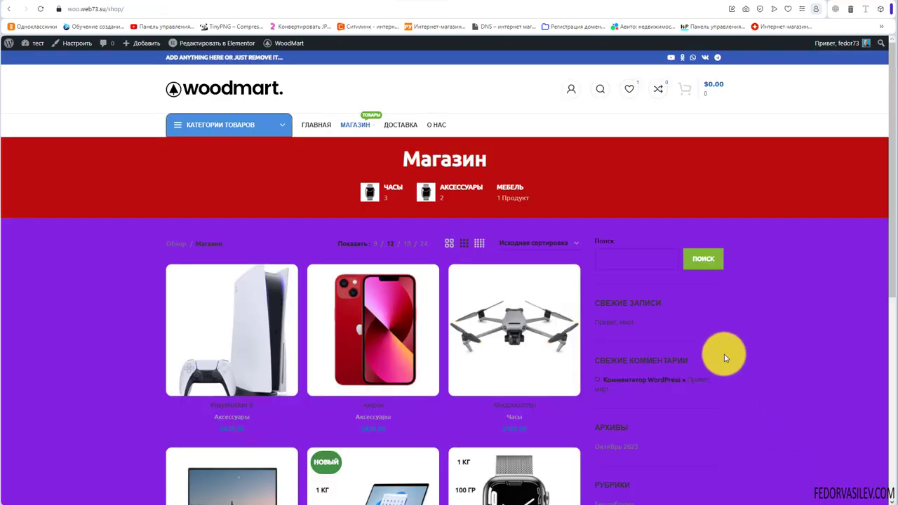
scroll(351, 361, "down", 2)
scroll(477, 343, "down", 1)
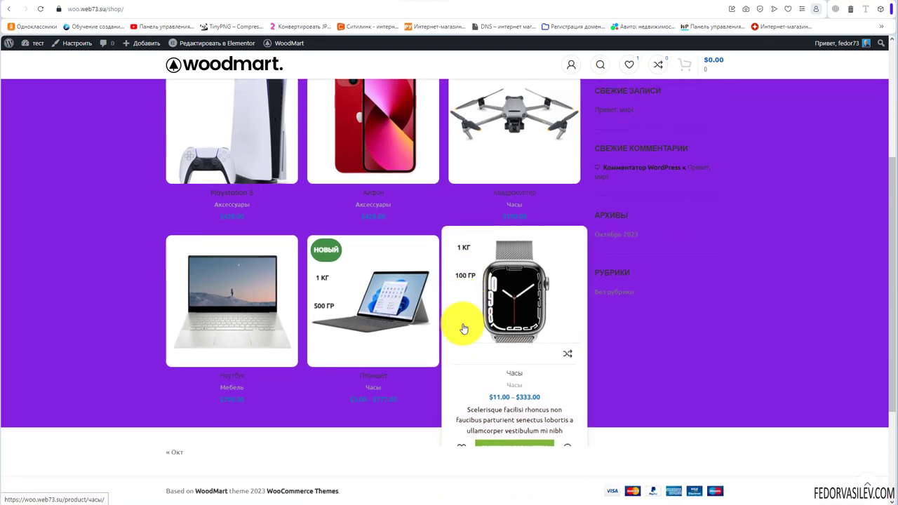
scroll(842, 303, "up", 3)
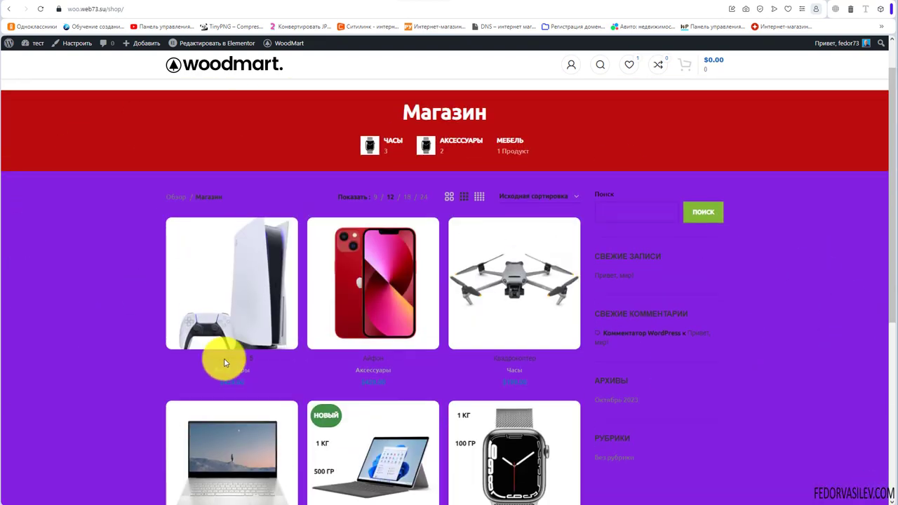
Open the Playstation 5 product page and inspect its background around the product details and reviews.
left_click(187, 237)
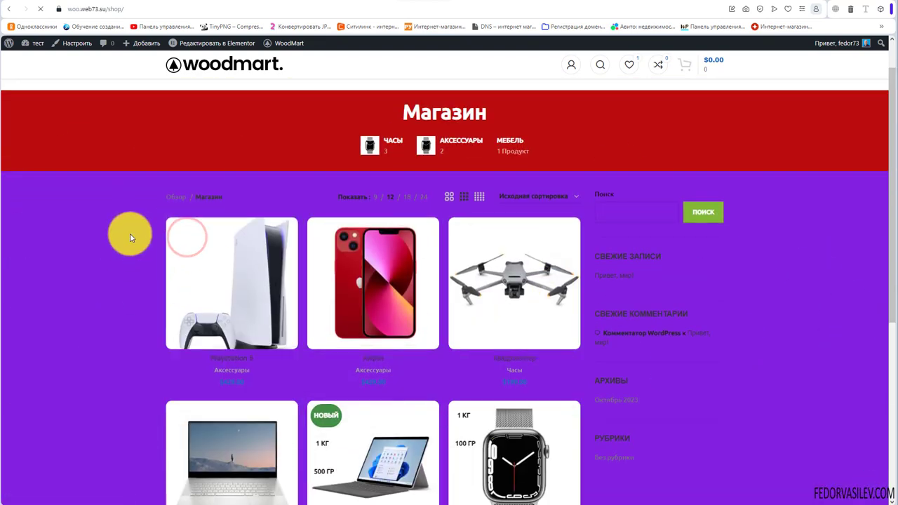
scroll(130, 238, "down", 2)
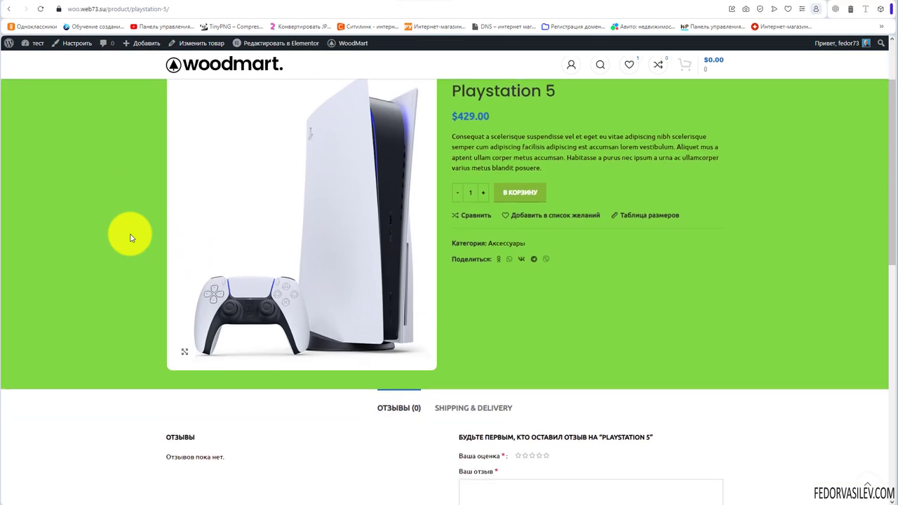
scroll(130, 236, "up", 2)
scroll(700, 277, "down", 2)
scroll(700, 276, "down", 3)
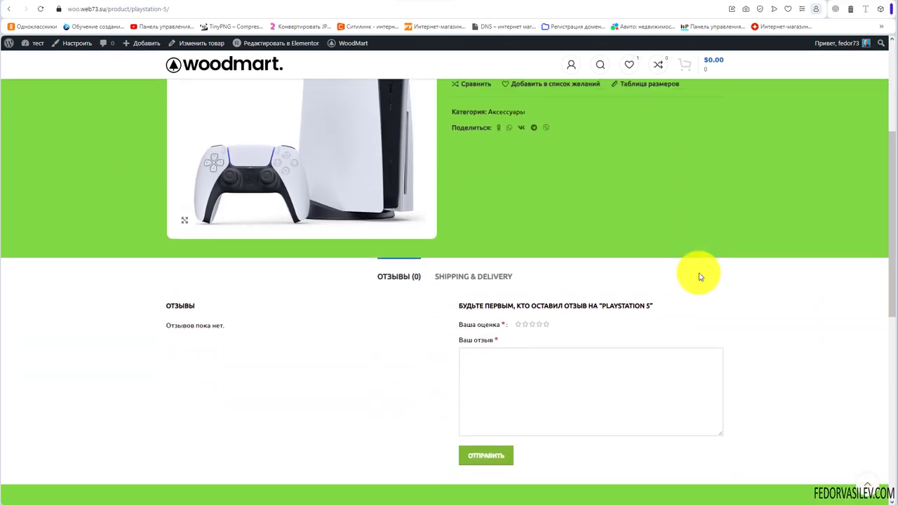
scroll(699, 277, "up", 5)
scroll(700, 275, "down", 10)
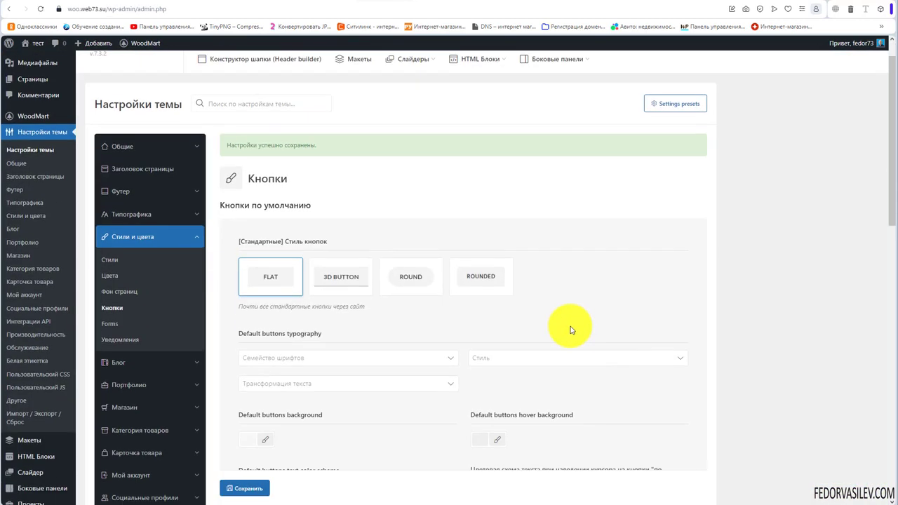
In the Кнопки settings, try the default button styles ROUND and ROUNDED, and set the style to 3D BUTTON.
scroll(572, 331, "down", 1)
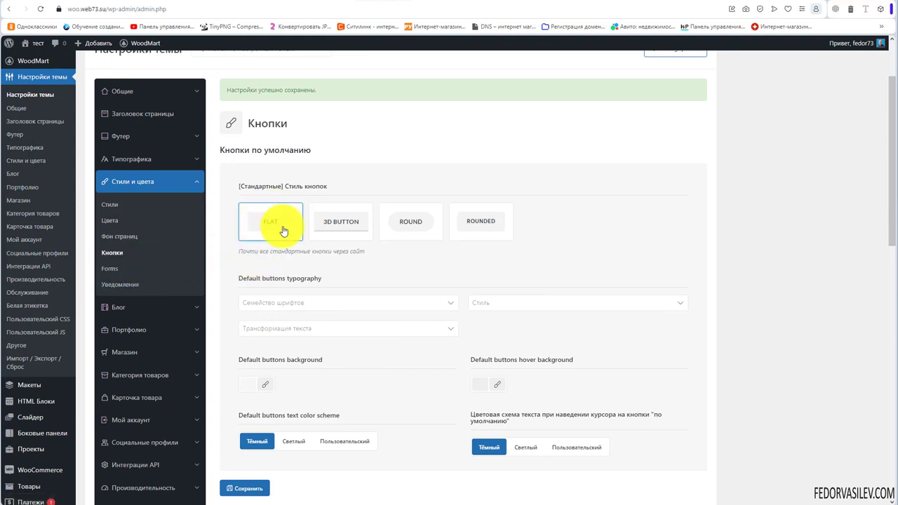
left_click(328, 225)
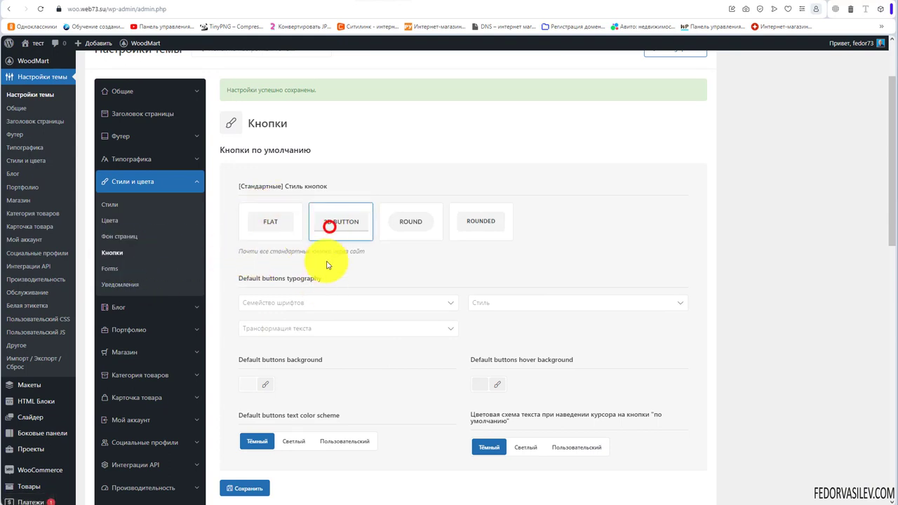
left_click(400, 223)
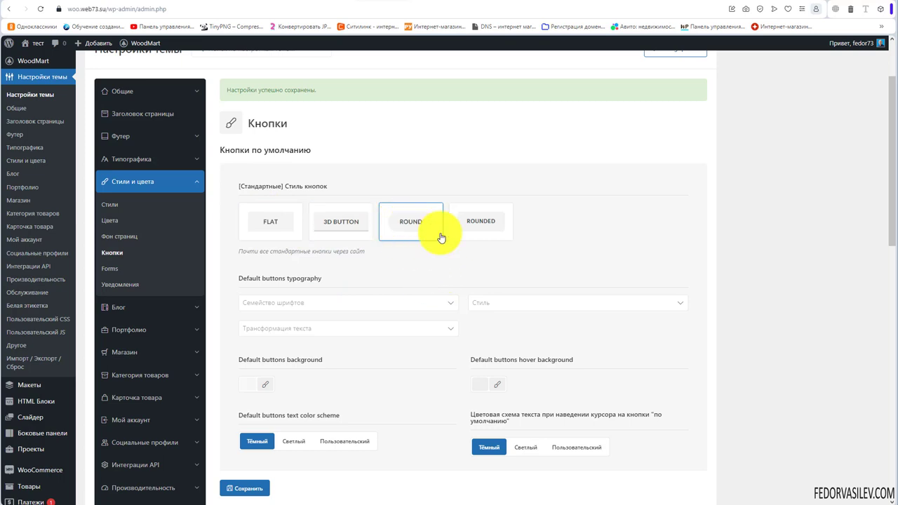
left_click(488, 225)
left_click(344, 229)
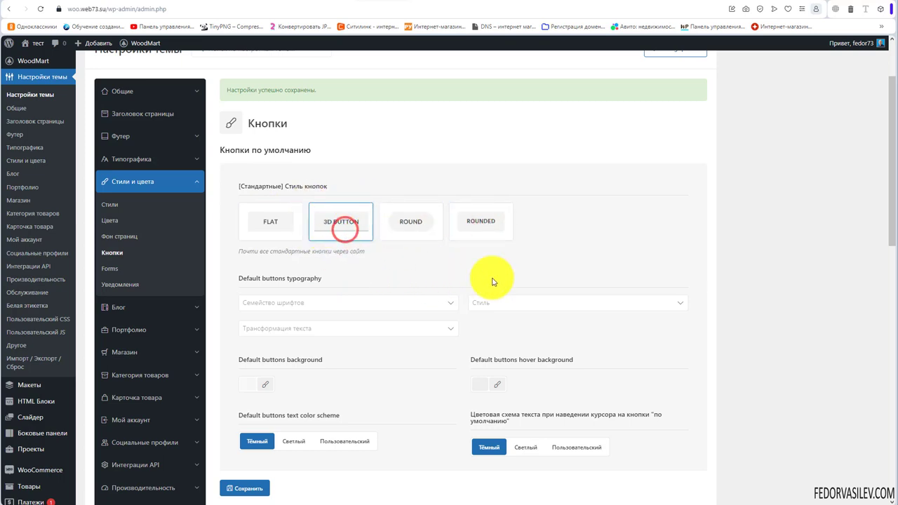
Set the font family of the default buttons typography to ubuntu.
left_click_drag(251, 279, 385, 274)
left_click(384, 277)
left_click(296, 305)
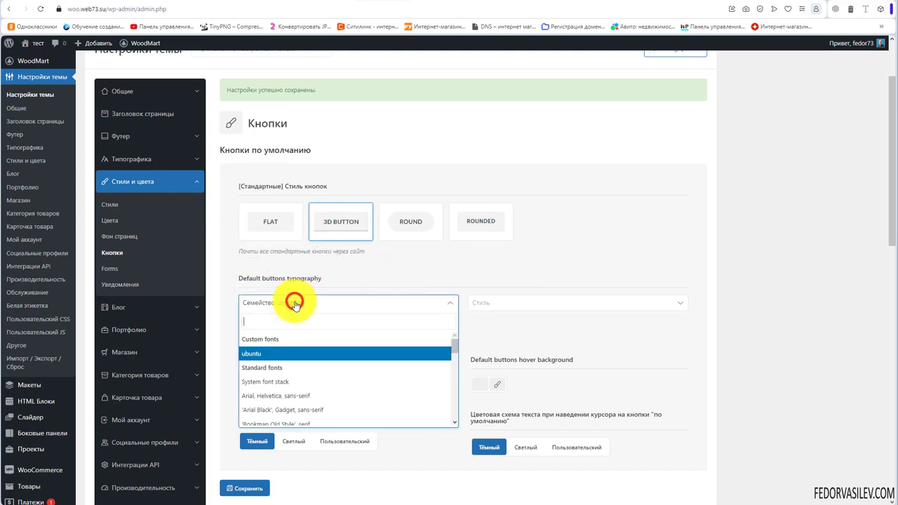
left_click(260, 353)
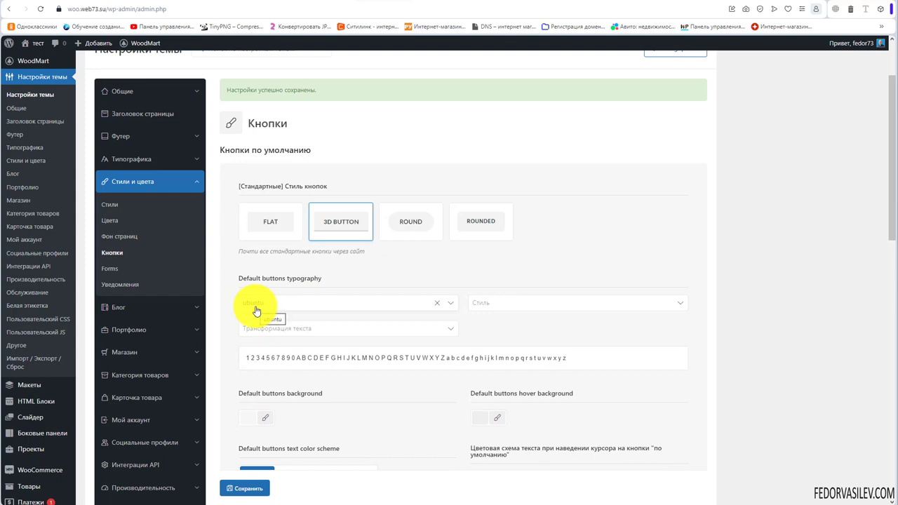
Look through the font style and text transformation options for the default buttons typography without choosing any.
left_click(543, 302)
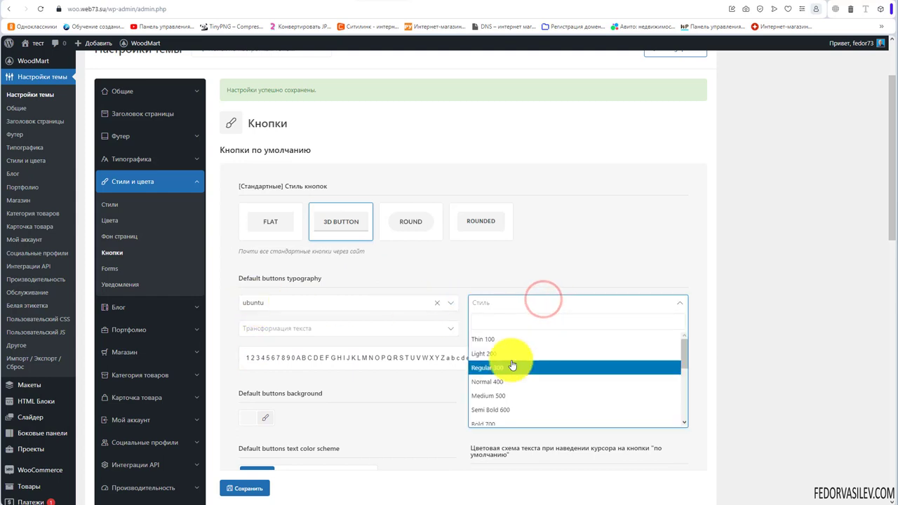
left_click(505, 277)
left_click(302, 328)
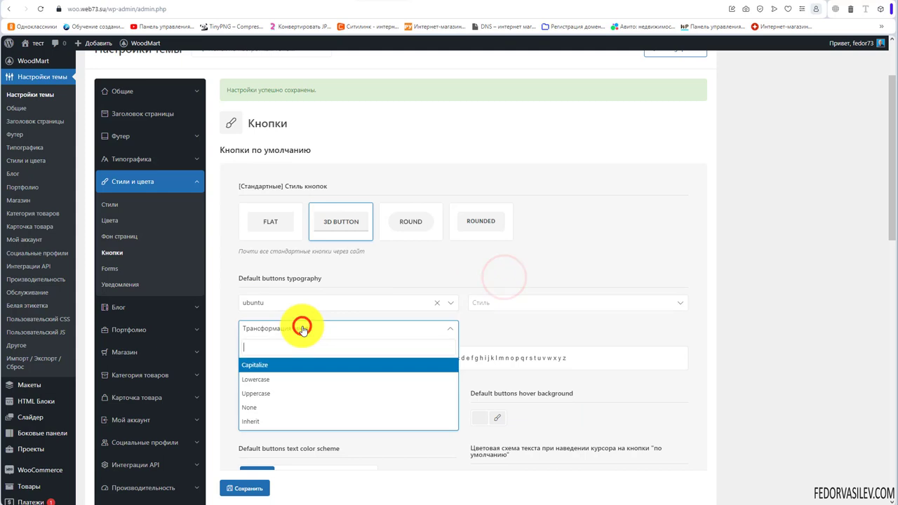
left_click(304, 330)
scroll(316, 327, "down", 1)
left_click(318, 327)
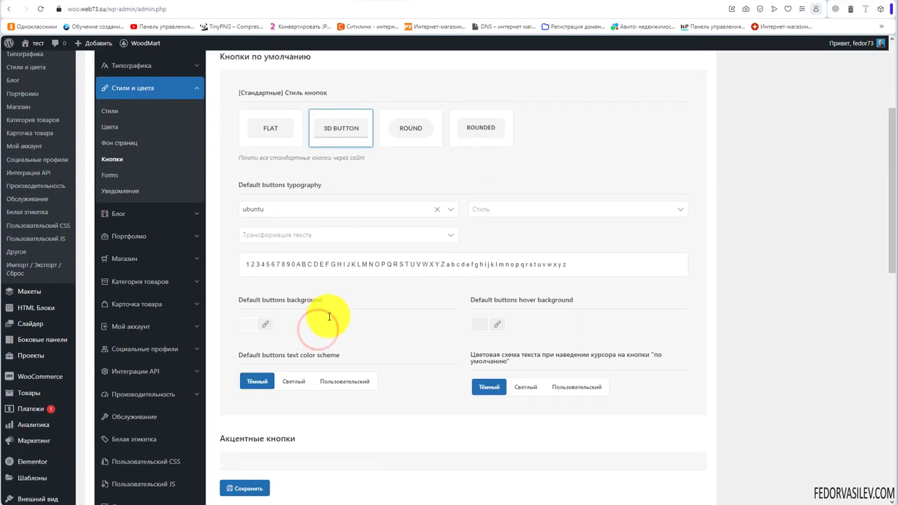
Set the default buttons background to blue and their hover background to a darker blue.
double_click(314, 303)
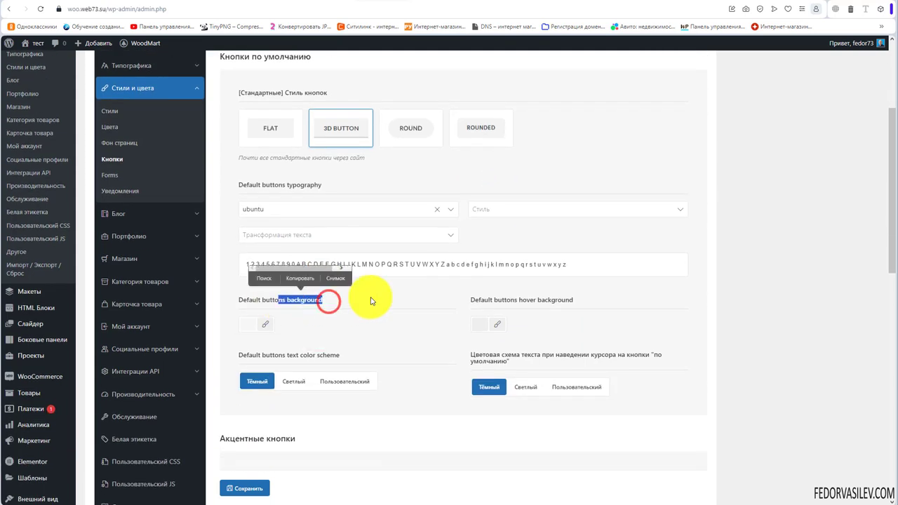
left_click(370, 297)
left_click(253, 324)
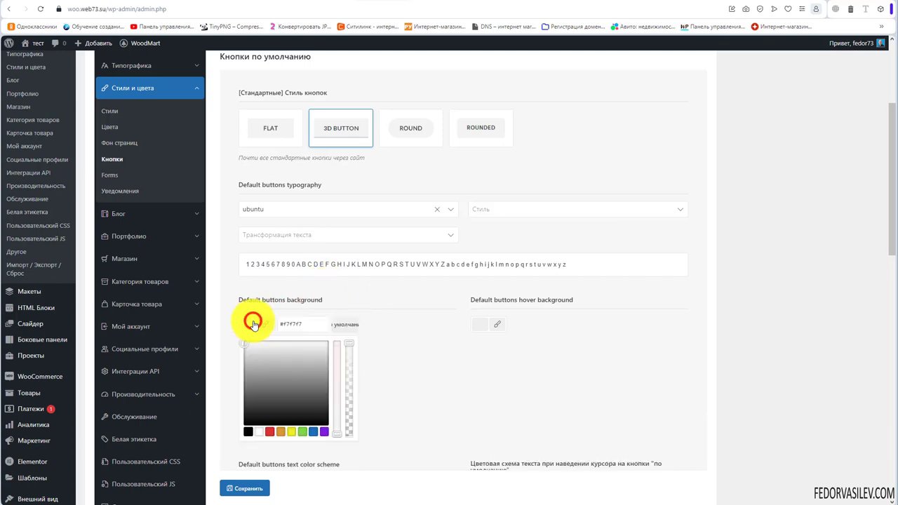
left_click(313, 431)
left_click(480, 325)
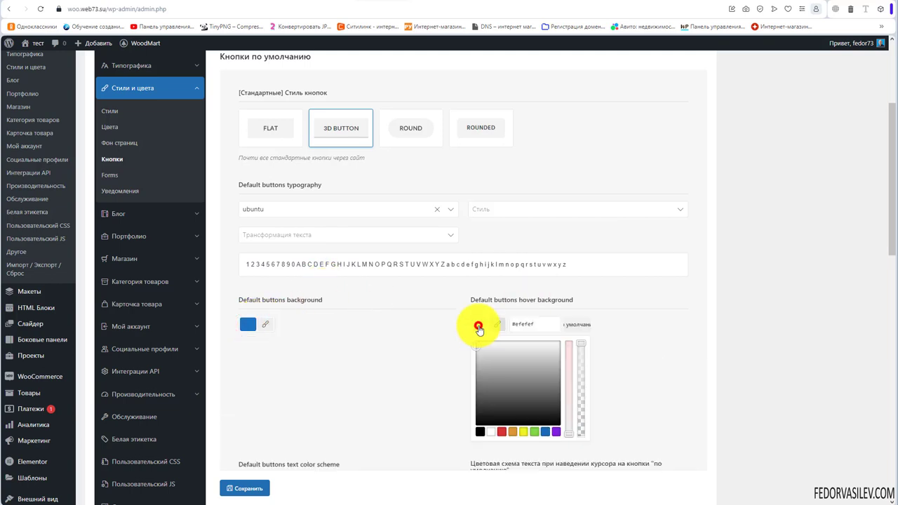
left_click(546, 432)
left_click(526, 361)
left_click(414, 286)
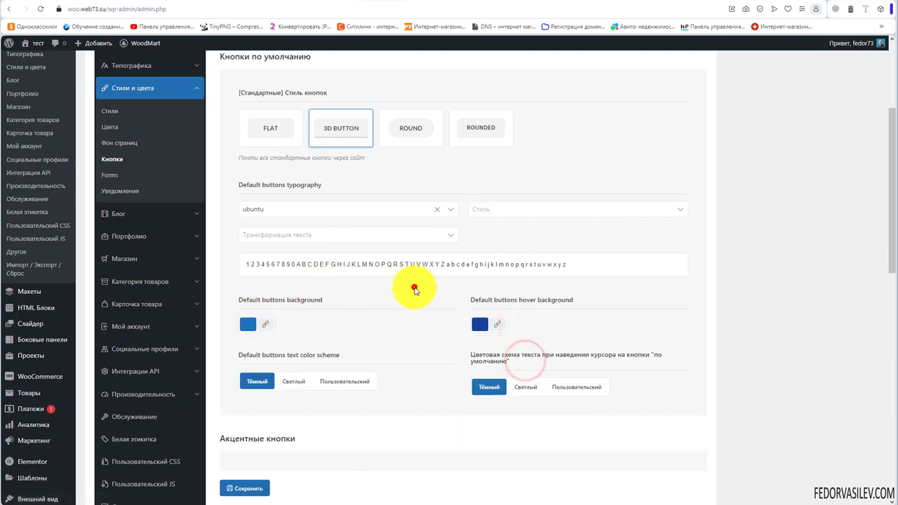
Try the Светлый and Пользовательский text color schemes for the default buttons, and return to Тёмный.
scroll(295, 245, "down", 2)
double_click(257, 215)
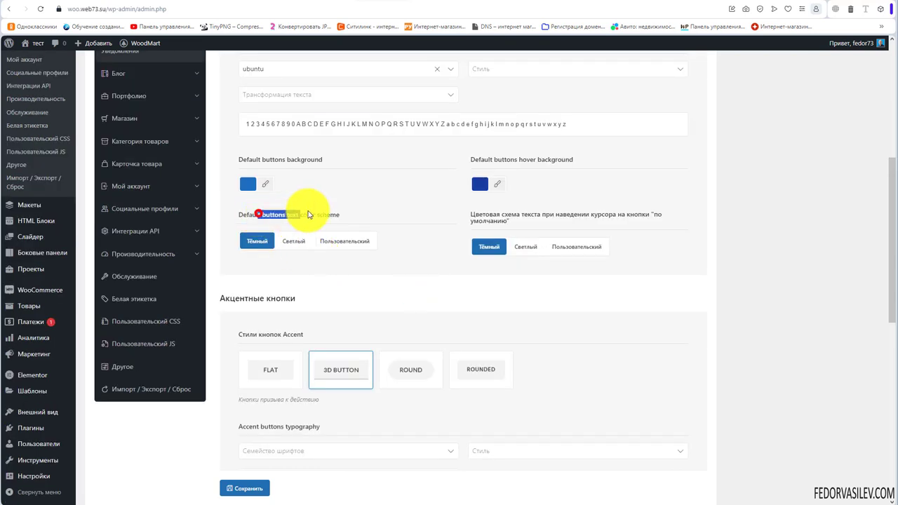
left_click(375, 206)
left_click(284, 242)
left_click(371, 241)
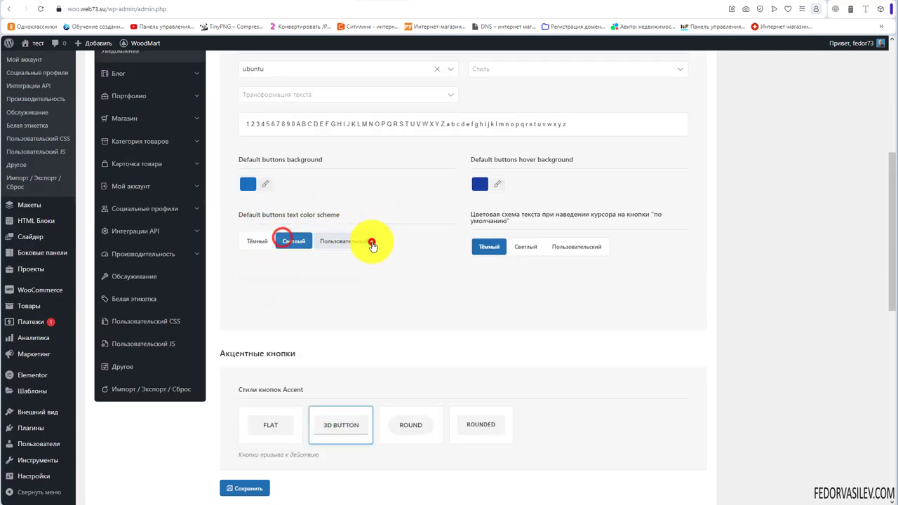
left_click(248, 303)
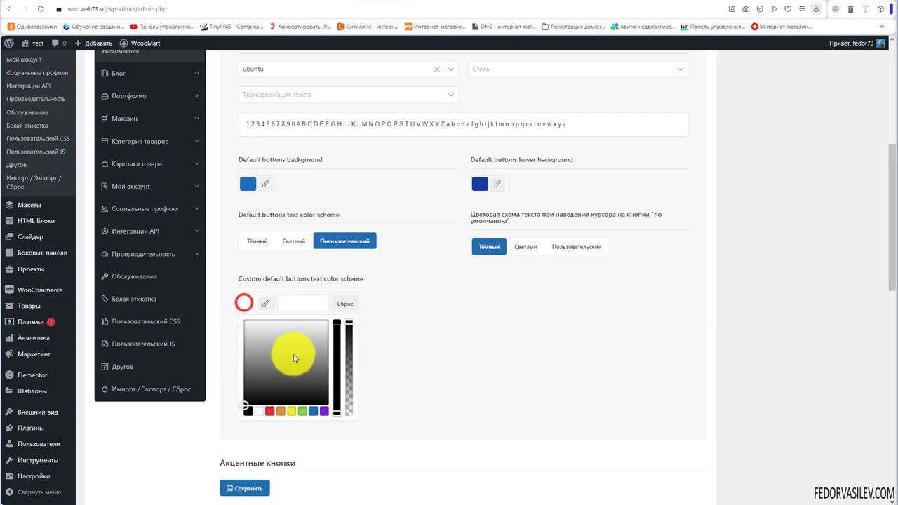
left_click(254, 243)
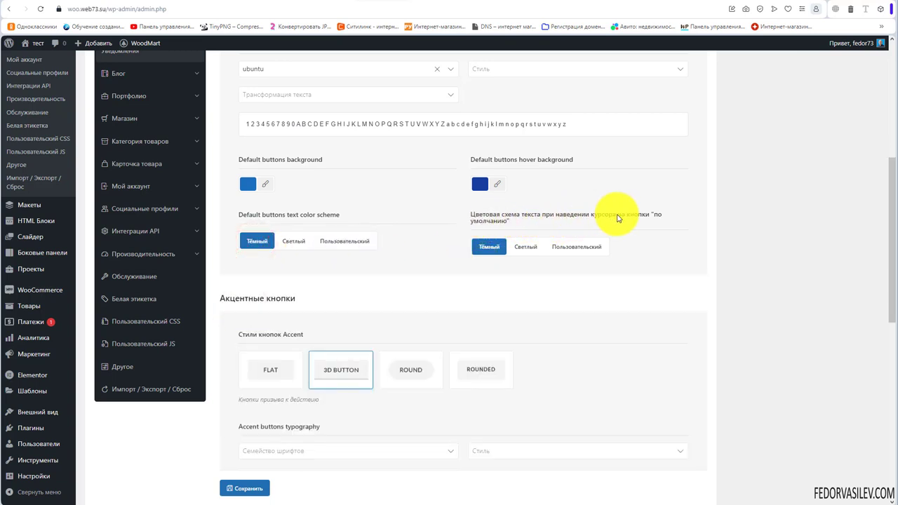
Try the Пользовательский and Светлый hover text color schemes for the default buttons, and return to Тёмный.
left_click(572, 247)
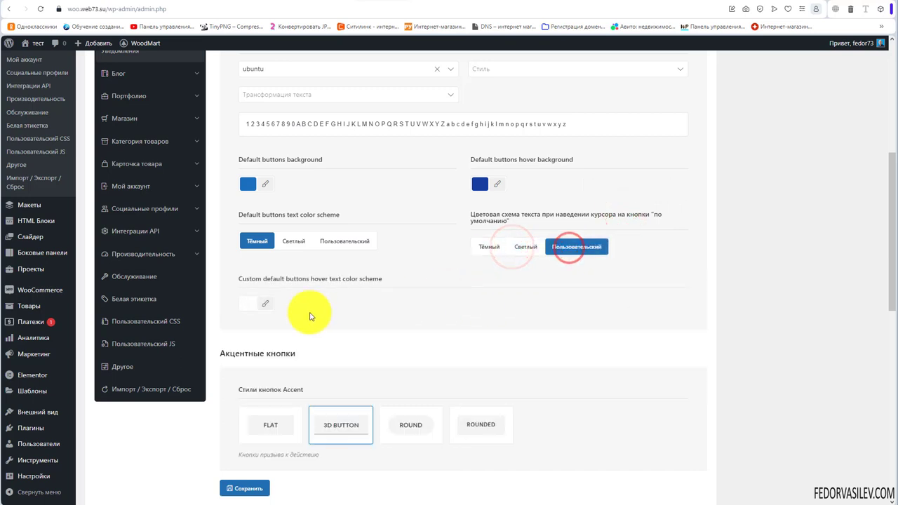
left_click(528, 245)
left_click(485, 247)
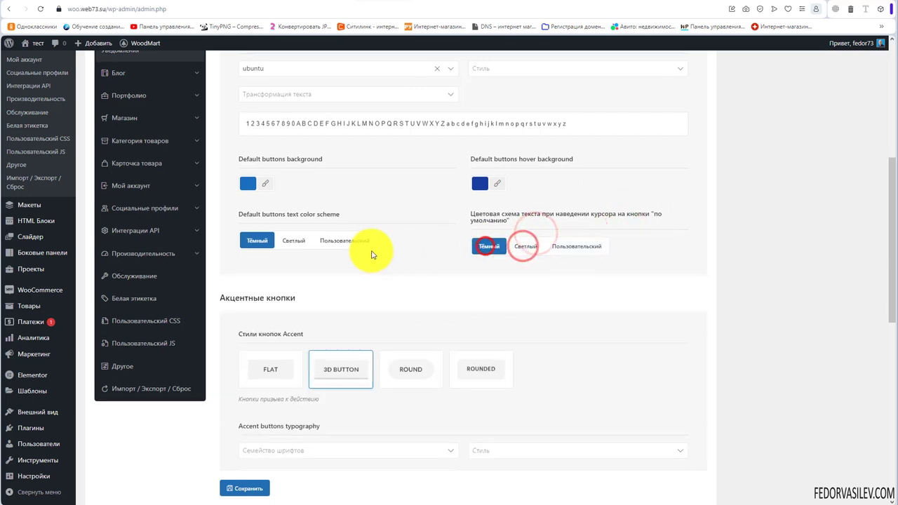
Set the font family of the accent buttons typography to ubuntu.
scroll(373, 251, "down", 3)
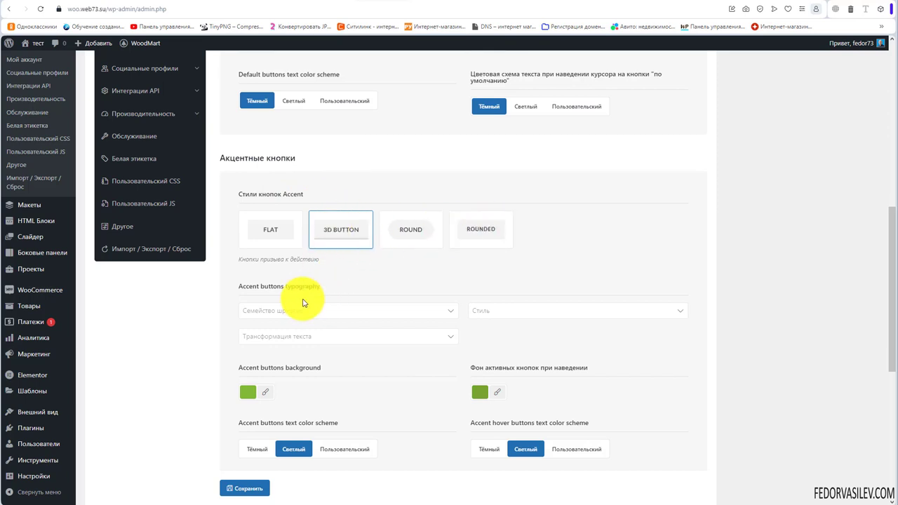
left_click(292, 309)
left_click(251, 361)
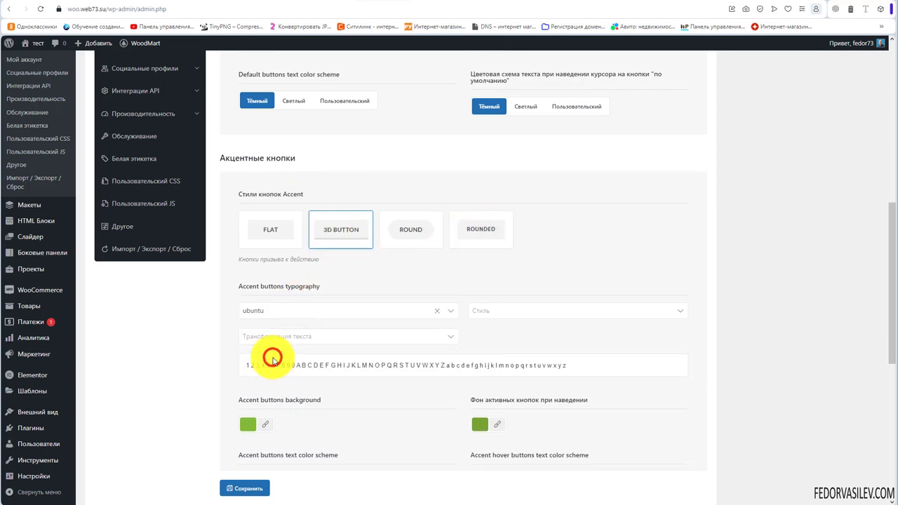
Review the accent buttons' background, hover background, text color scheme and hover text color scheme settings.
scroll(267, 302, "down", 3)
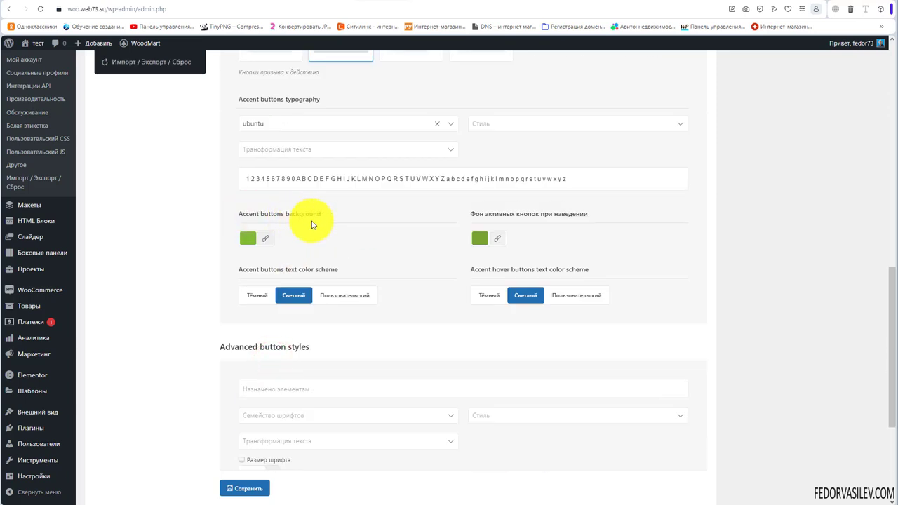
left_click(248, 239)
left_click(386, 223)
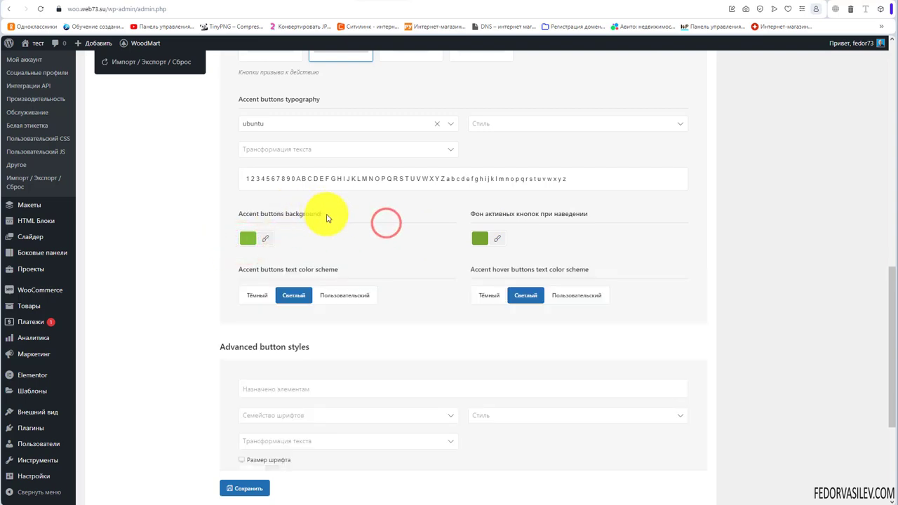
left_click_drag(499, 214, 603, 217)
left_click(605, 215)
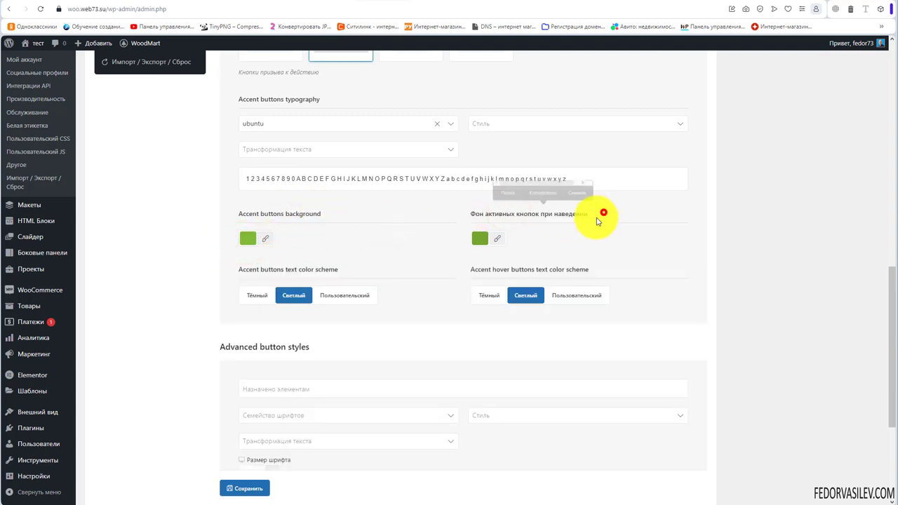
left_click_drag(249, 270, 338, 271)
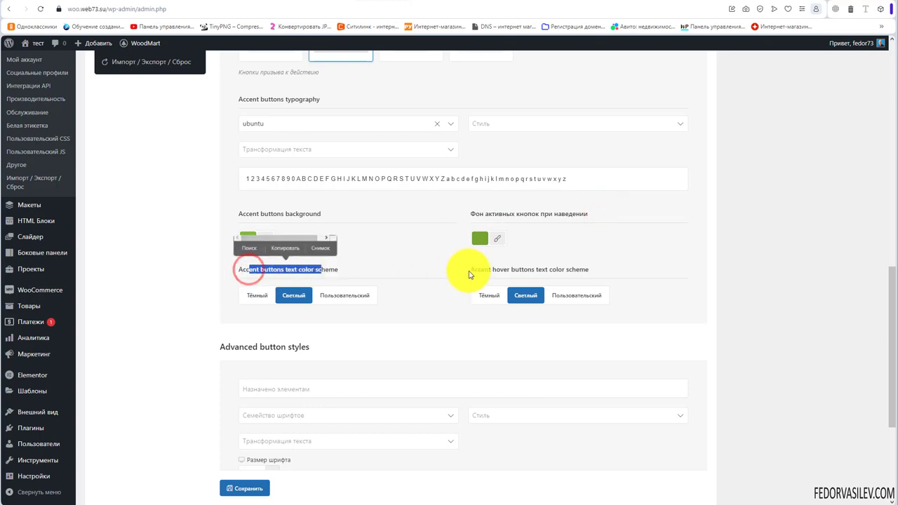
left_click_drag(484, 271, 580, 271)
scroll(301, 295, "up", 2)
left_click_drag(242, 111, 296, 111)
Browse the elements that an Advanced button styles rule can be assigned to, without choosing any.
scroll(365, 228, "down", 5)
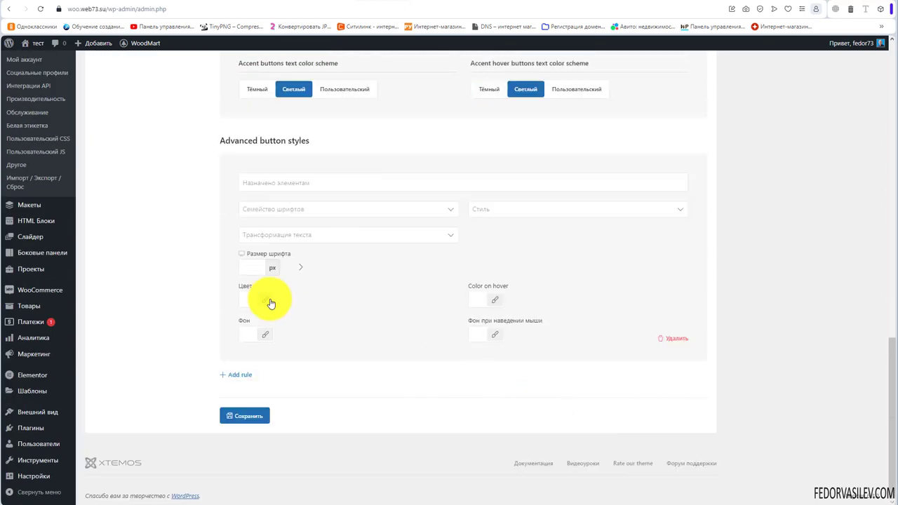
left_click(260, 181)
scroll(309, 280, "down", 5)
scroll(321, 341, "down", 2)
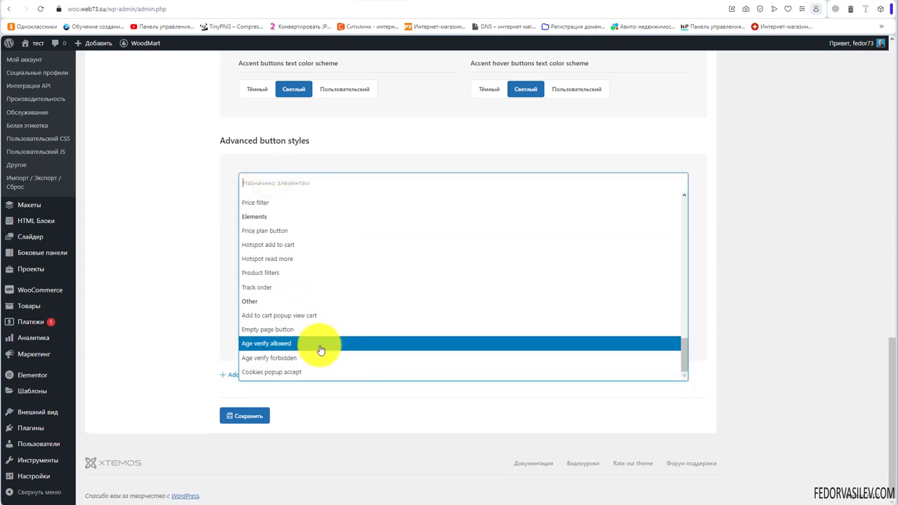
scroll(291, 224, "up", 5)
scroll(293, 232, "up", 3)
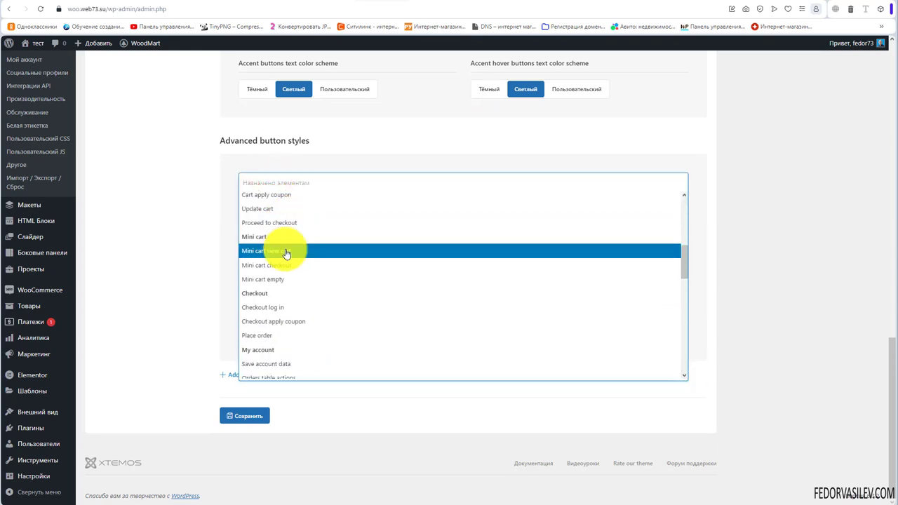
left_click(265, 142)
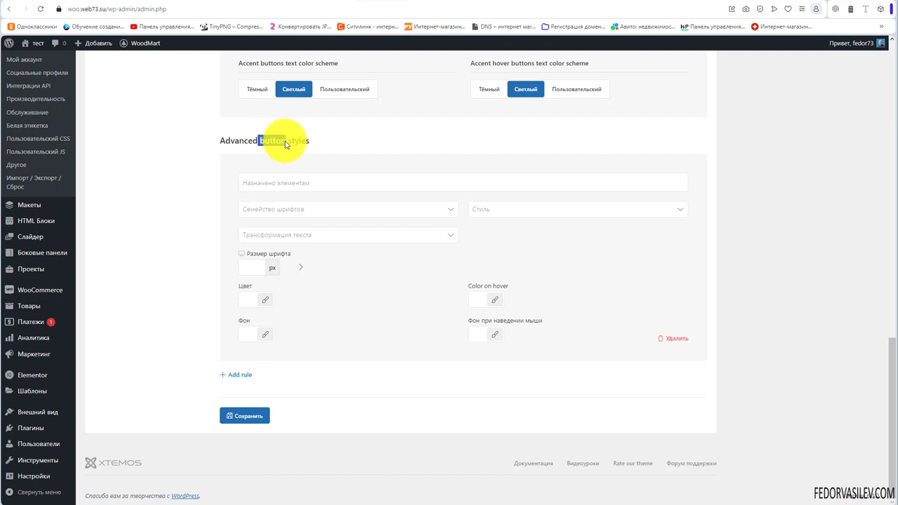
left_click(293, 181)
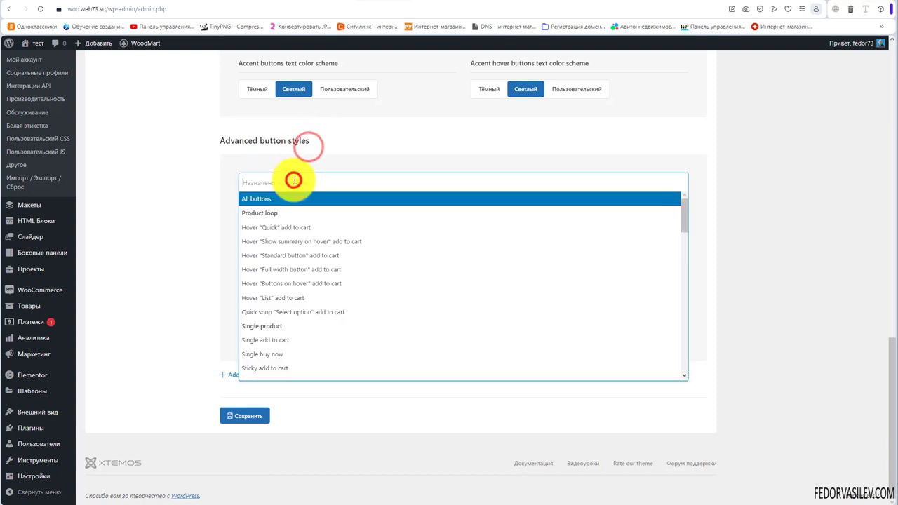
left_click(326, 153)
Look through the font family, font style and text transformation options of the Advanced button styles rule.
left_click(282, 209)
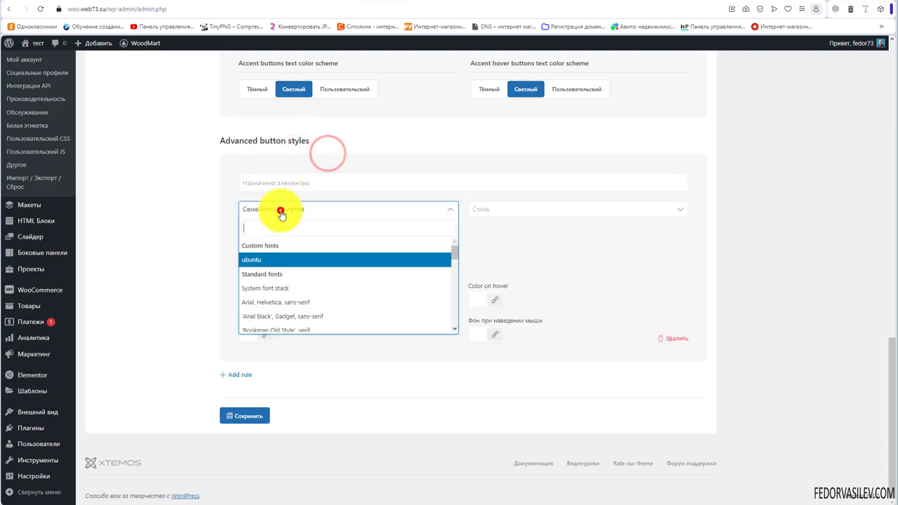
left_click(355, 169)
left_click(490, 210)
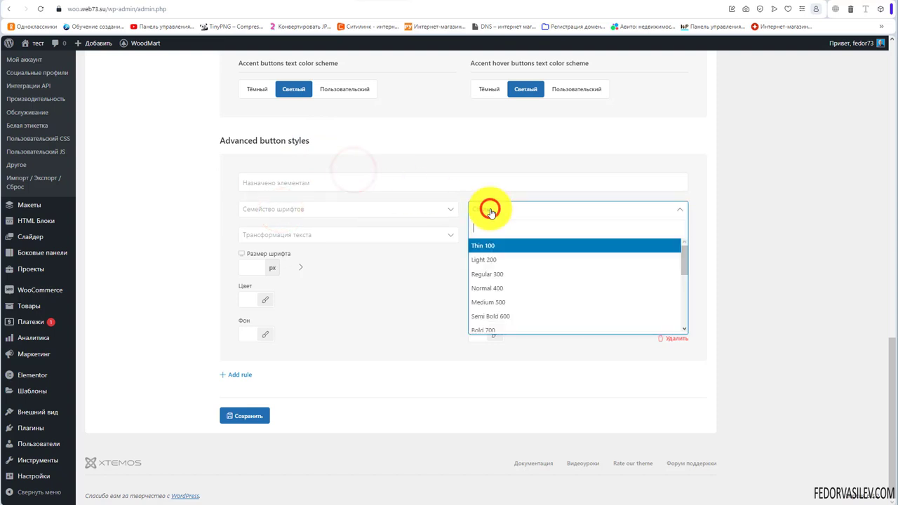
left_click(491, 213)
left_click(306, 232)
left_click(309, 232)
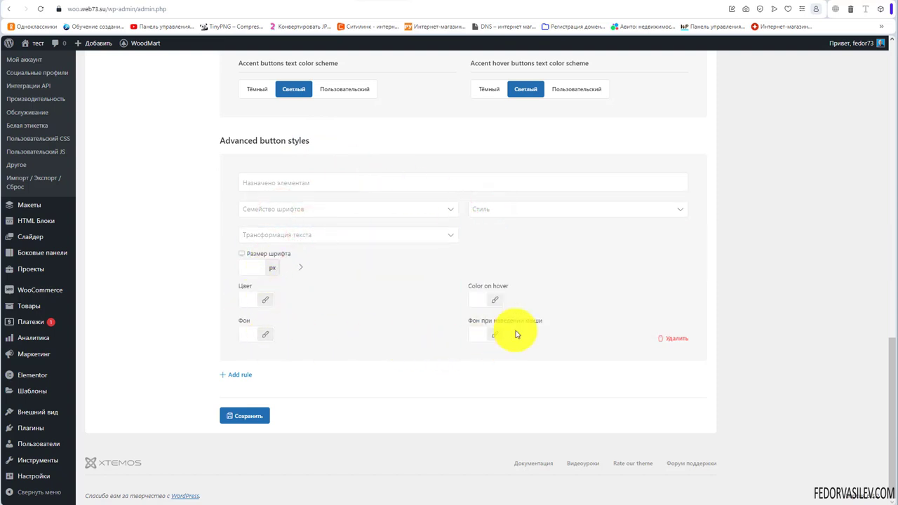
Add a second rule under Advanced button styles and view the elements it can be assigned to.
left_click(234, 378)
scroll(234, 379, "down", 3)
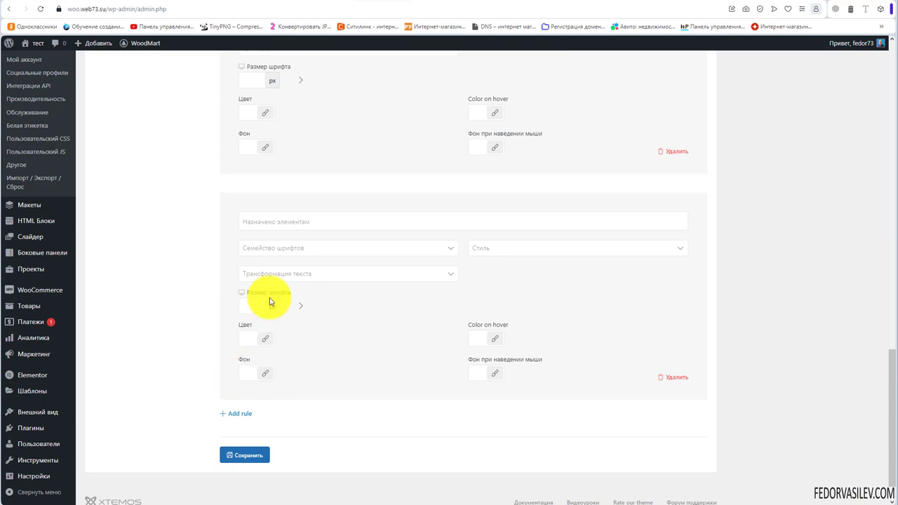
left_click(288, 221)
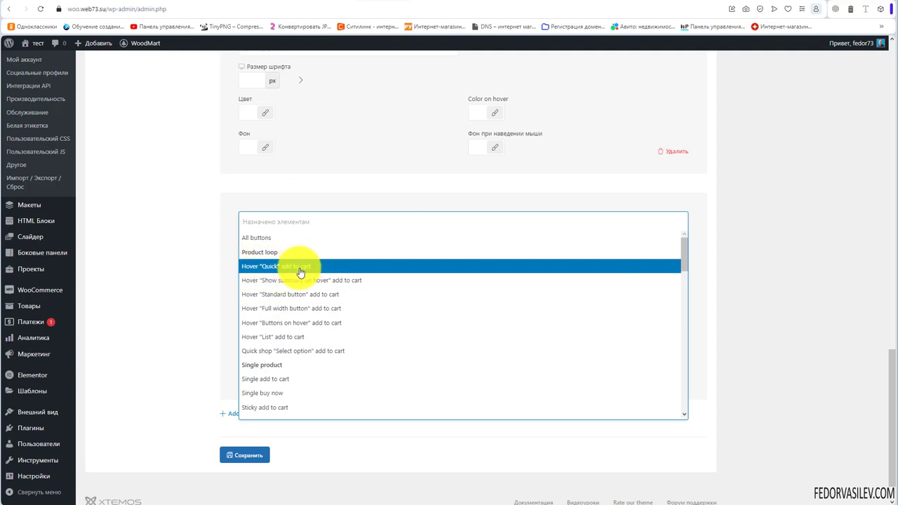
left_click(253, 202)
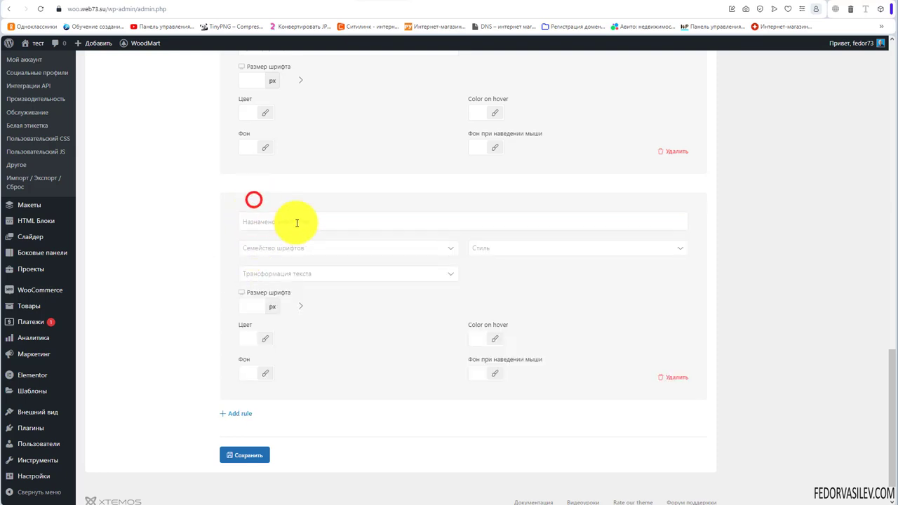
Review the Forms field style and border width settings, and open the product search on the shop's home page.
scroll(316, 266, "down", 1)
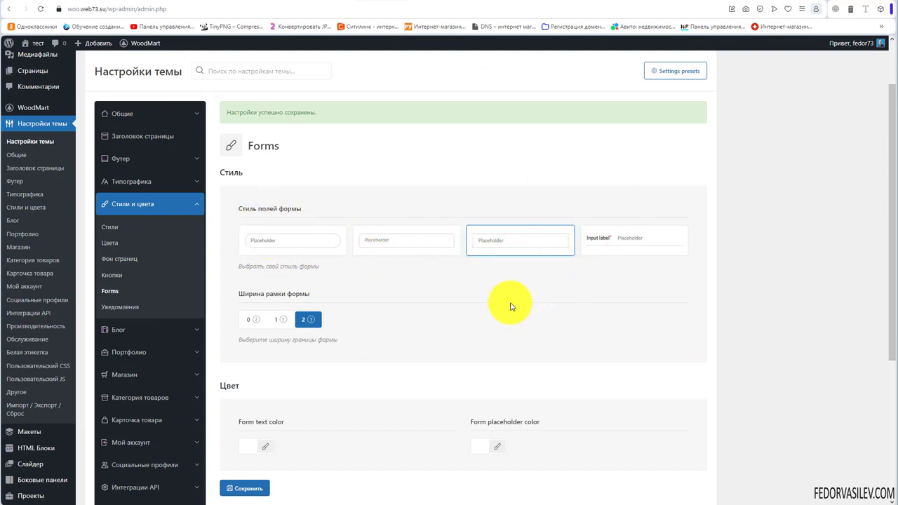
left_click(418, 2)
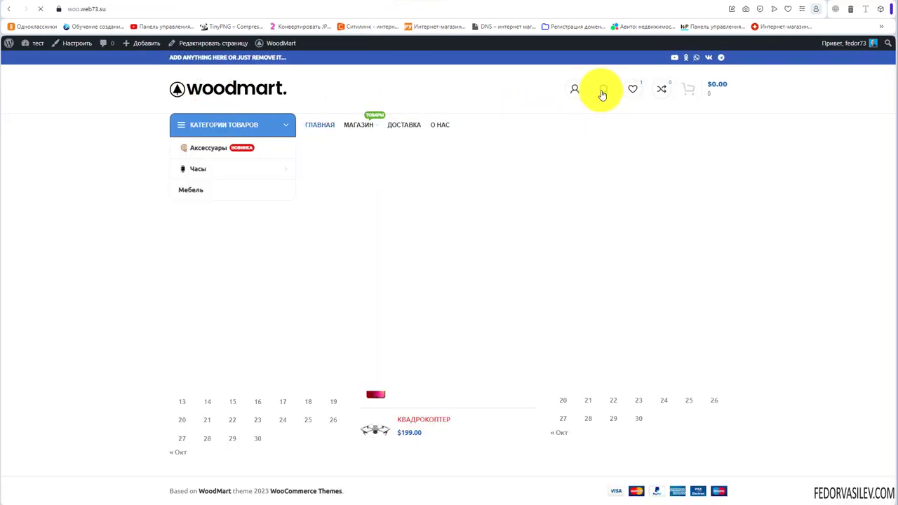
left_click(602, 93)
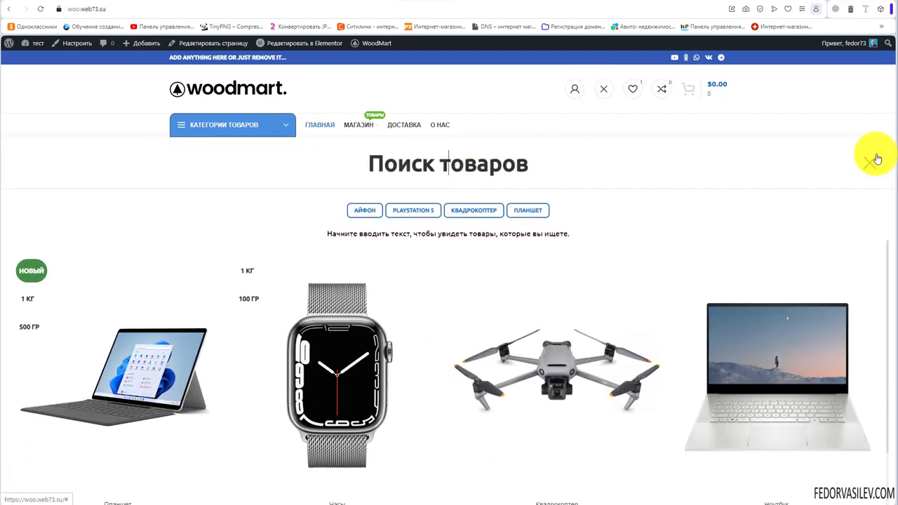
Close the product search, return to the Forms theme settings, and choose the underlined form field style with an input label.
left_click(870, 162)
left_click(379, 2)
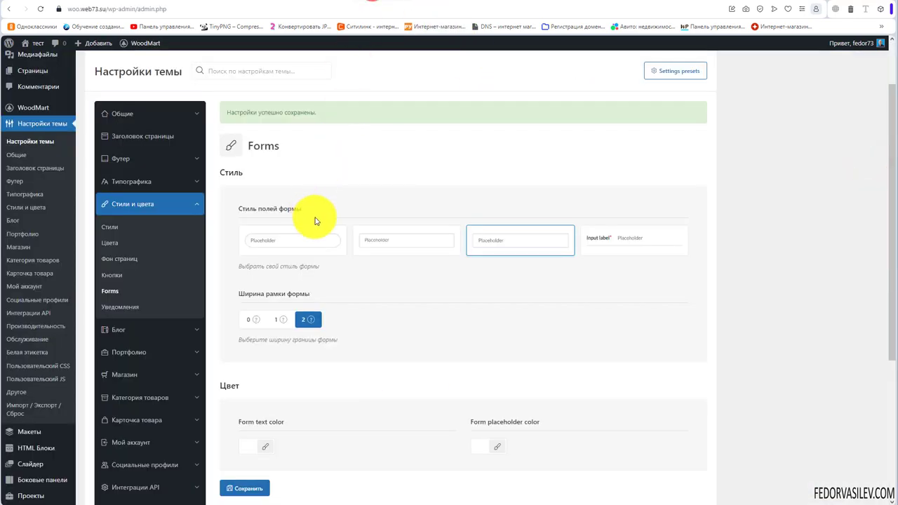
left_click(427, 236)
left_click(497, 240)
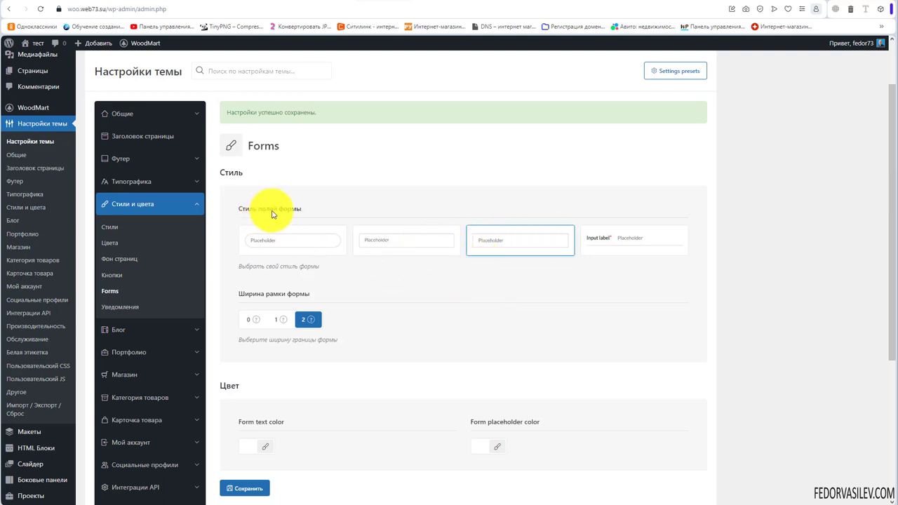
left_click_drag(310, 208, 251, 211)
left_click(364, 208)
left_click(617, 243)
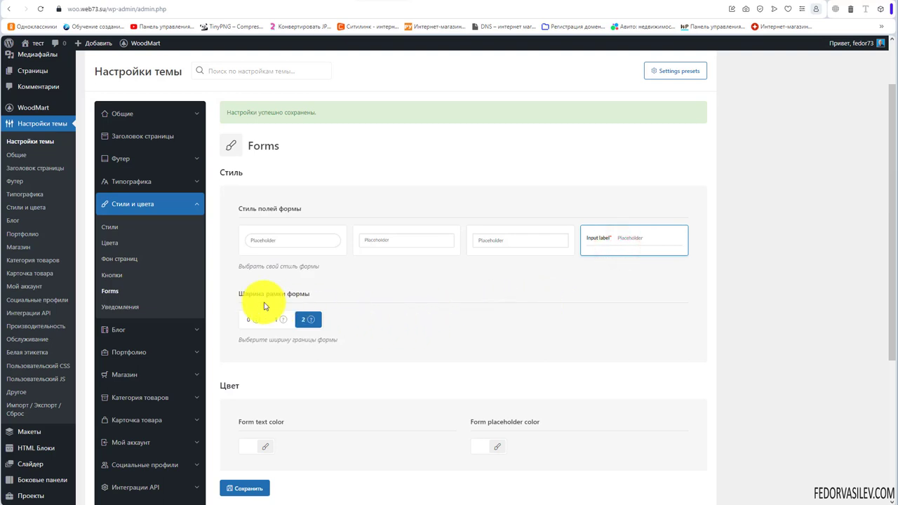
Preview the form border width examples and look at the Form text color picker without choosing a color.
mouse_move(311, 324)
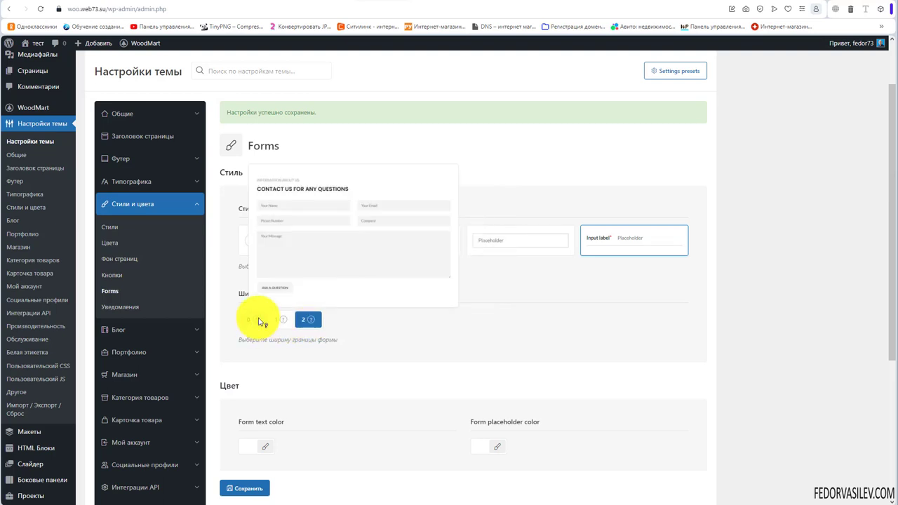
scroll(257, 317, "down", 2)
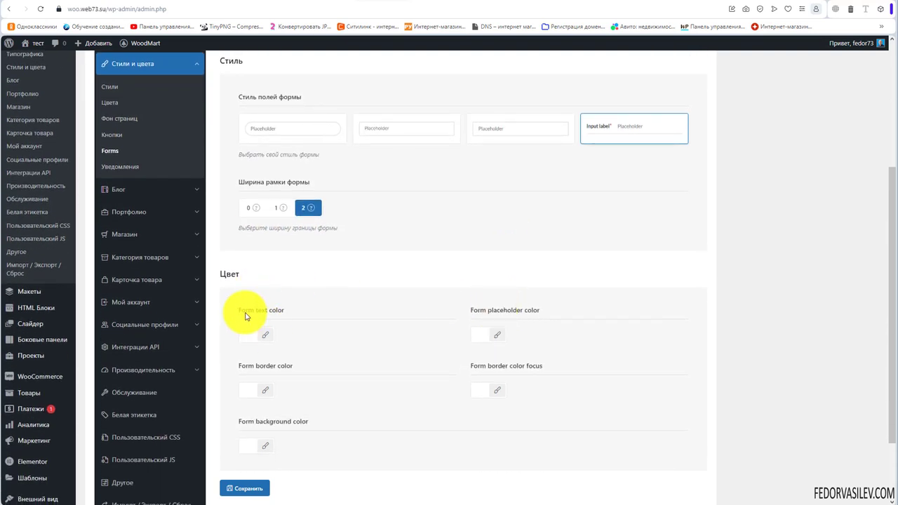
triple_click(292, 313)
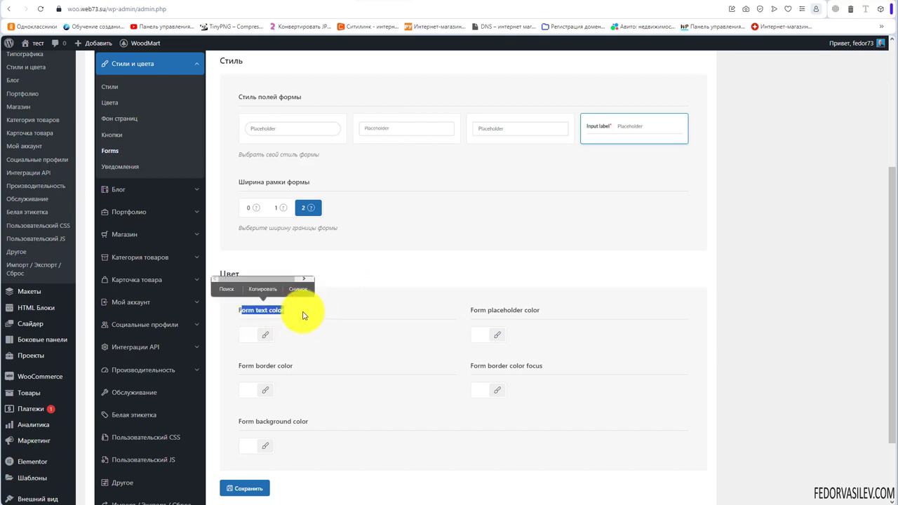
left_click(293, 311)
left_click_drag(283, 316, 241, 311)
left_click(247, 335)
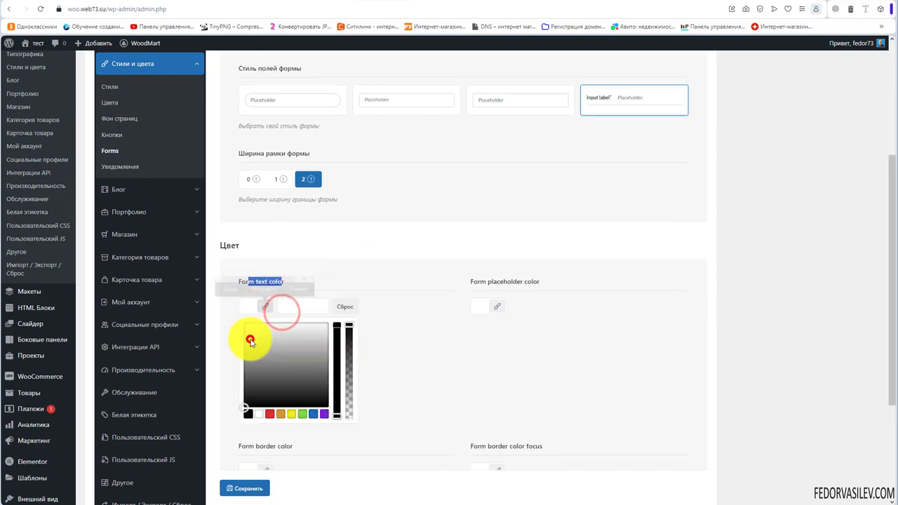
left_click(382, 291)
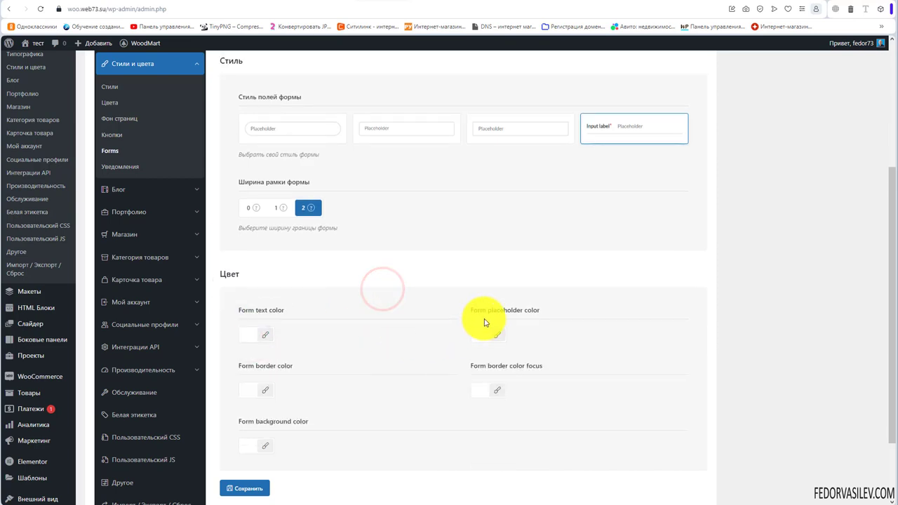
Look at the Form placeholder color setting and its color picker without choosing a color.
left_click_drag(539, 310, 478, 310)
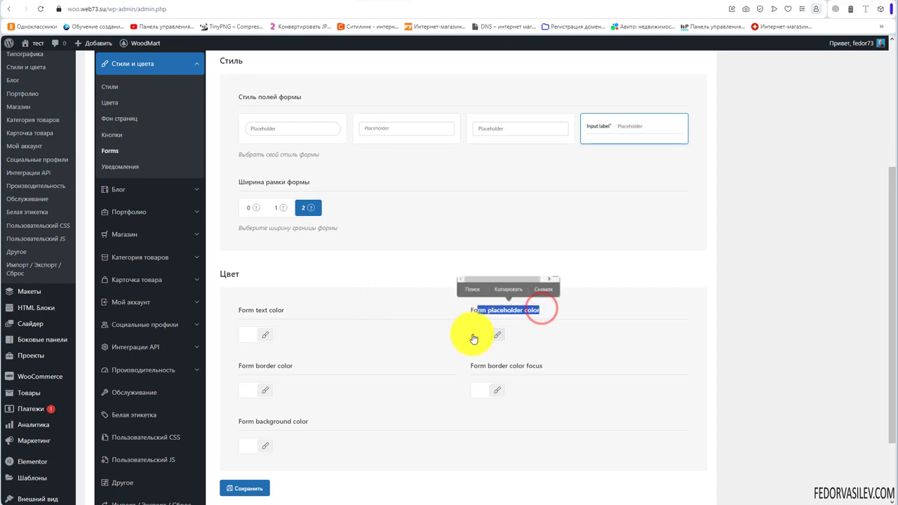
left_click(477, 333)
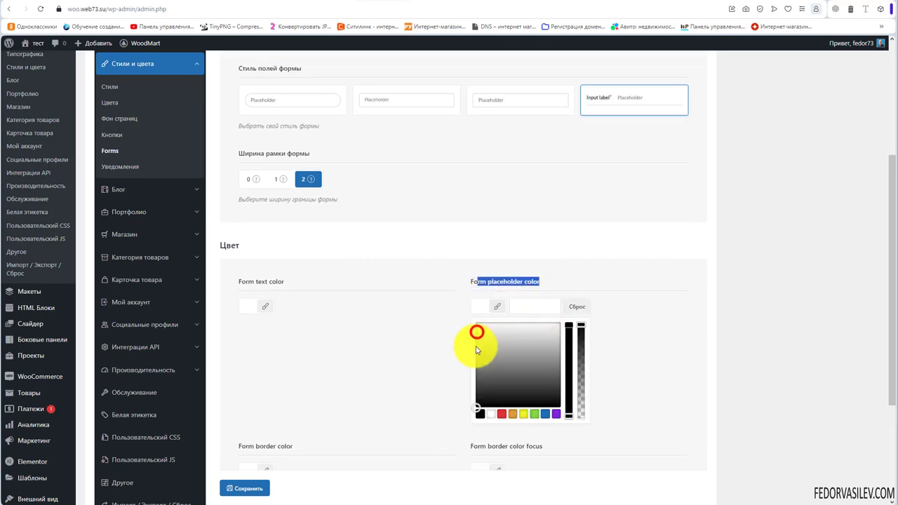
left_click(439, 273)
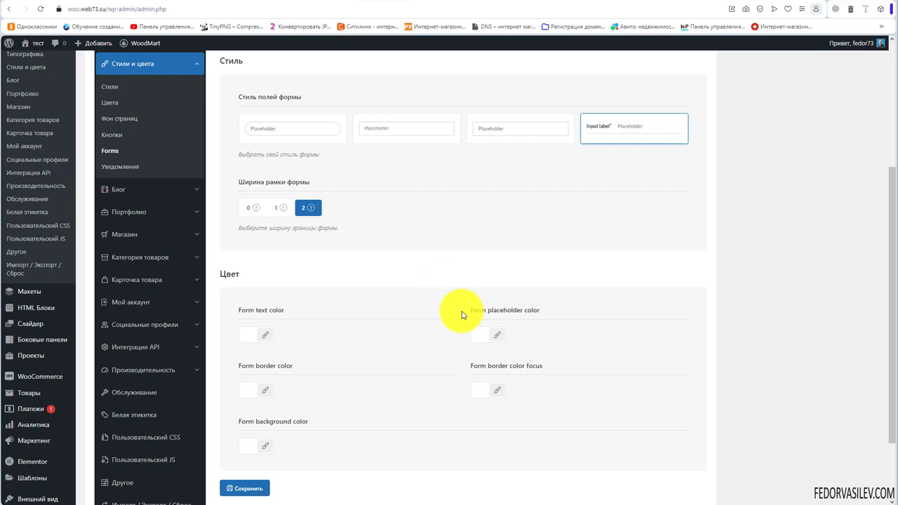
triple_click(537, 309)
left_click(387, 307)
Review the Form border color, Form border color focus and Form background color settings.
left_click_drag(293, 365, 240, 367)
left_click(285, 366)
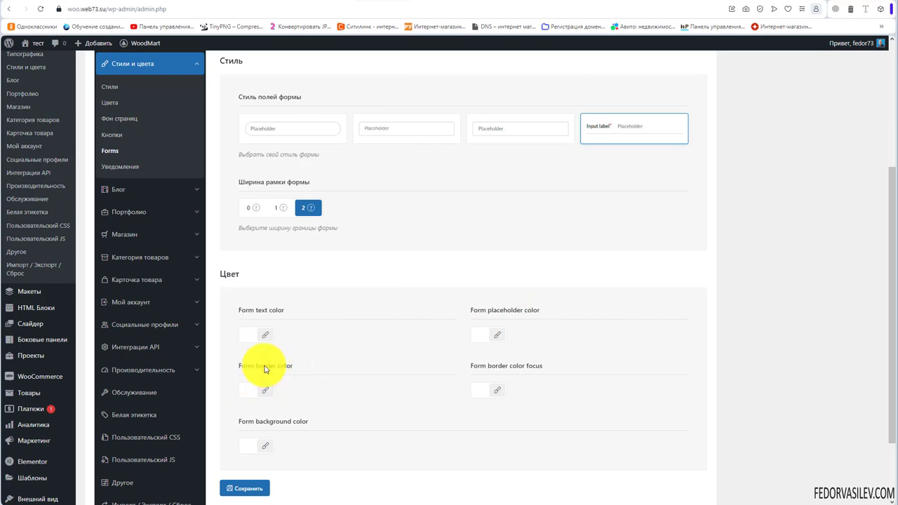
triple_click(266, 366)
left_click(262, 372)
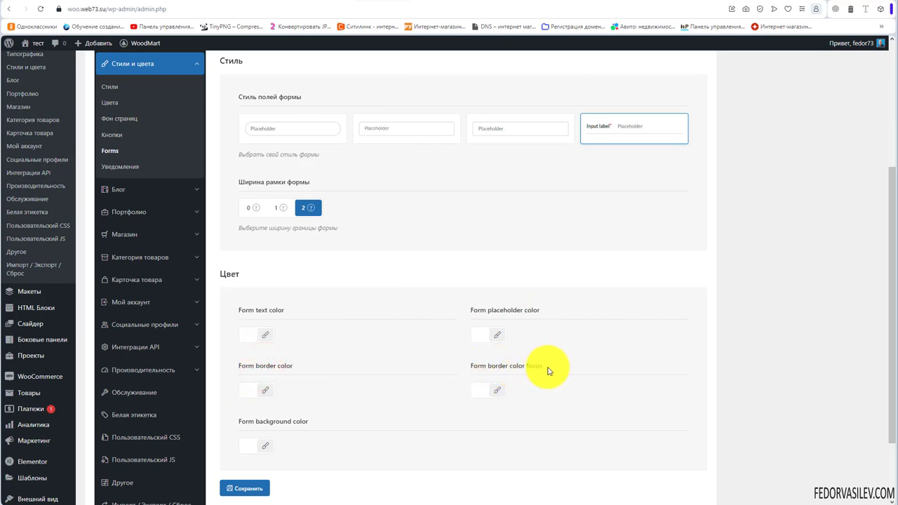
left_click_drag(552, 371, 479, 370)
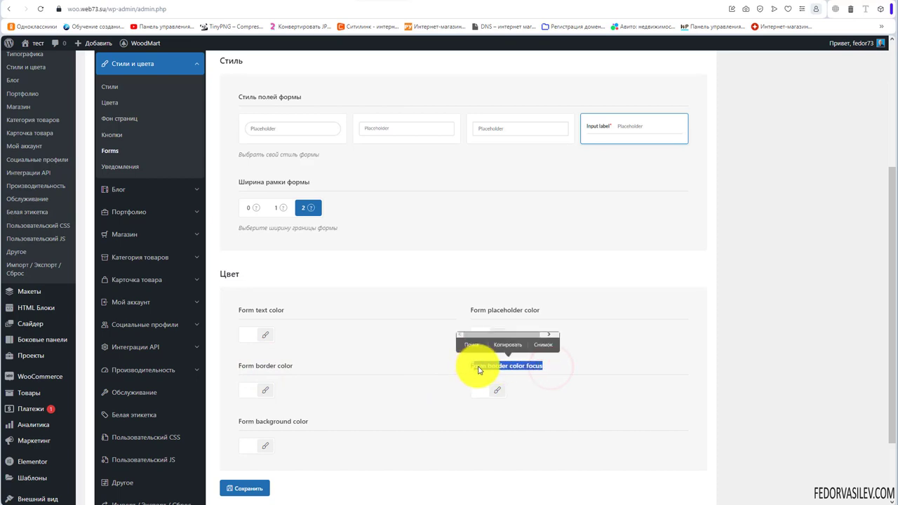
left_click(480, 366)
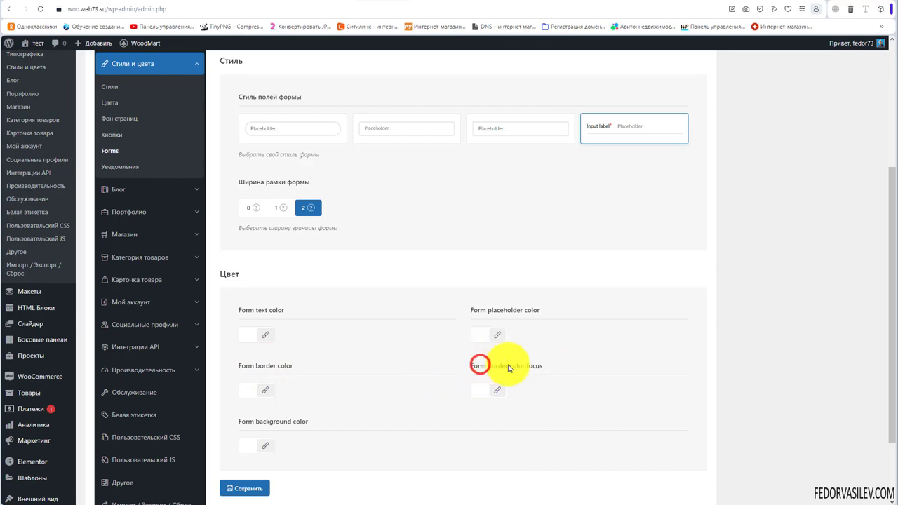
scroll(576, 364, "down", 2)
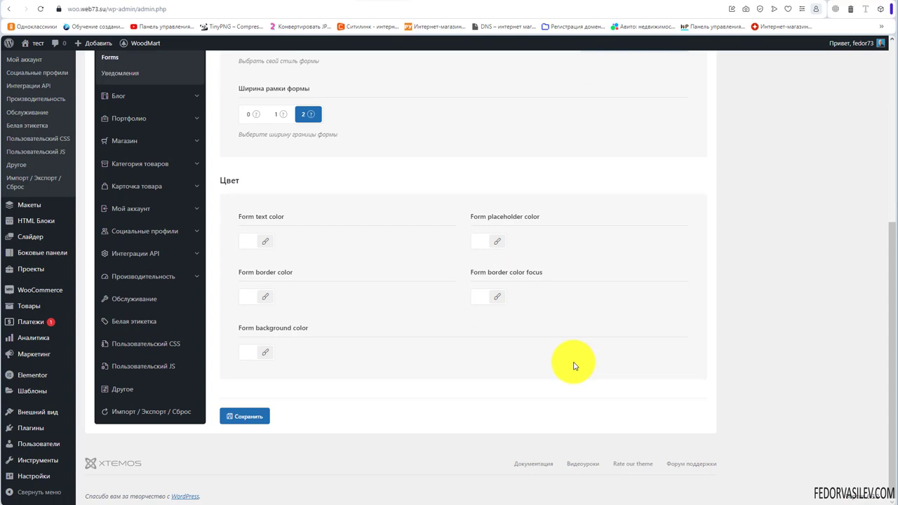
left_click_drag(261, 328, 311, 327)
left_click(320, 329)
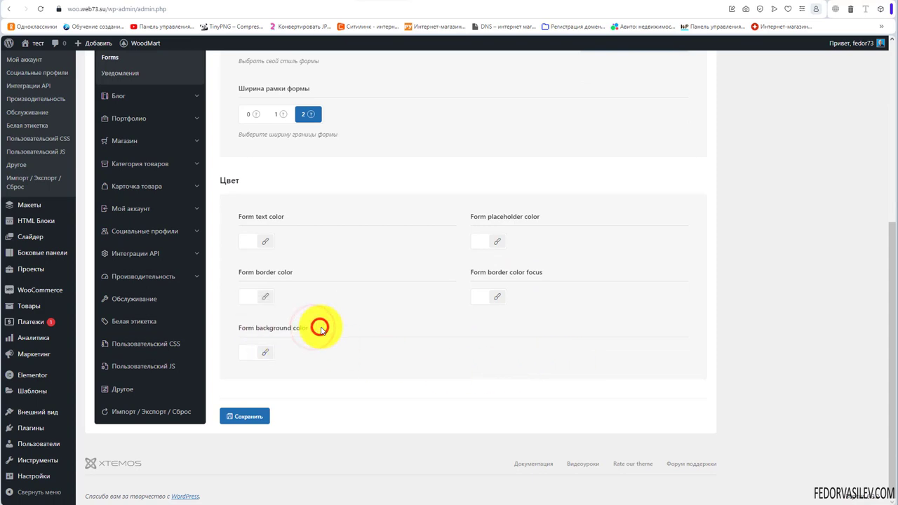
key("ctrl+s")
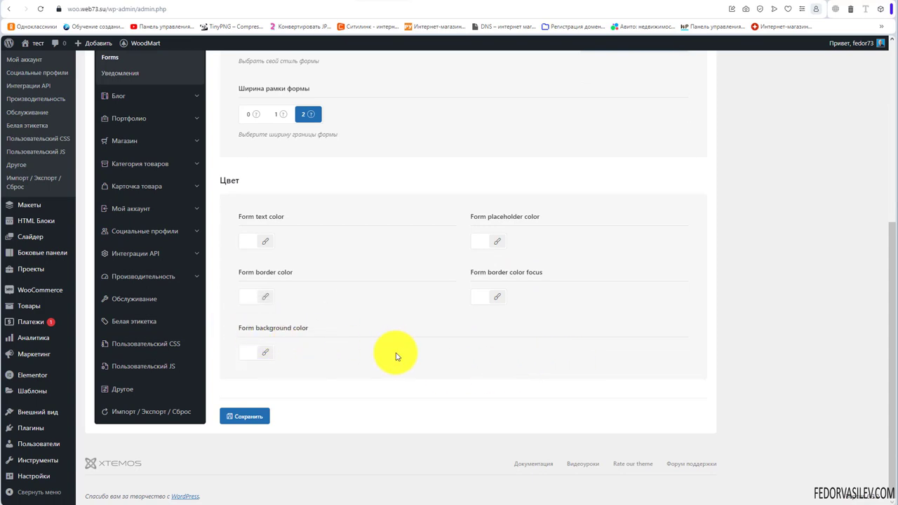
Open the Уведомления settings and examine the success notification's example, background color and text color.
left_click(125, 260)
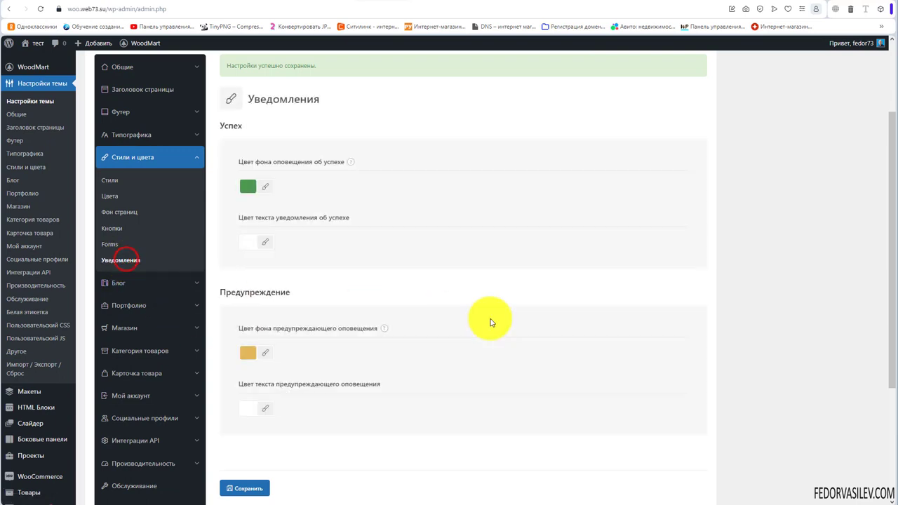
scroll(492, 320, "up", 2)
mouse_move(354, 284)
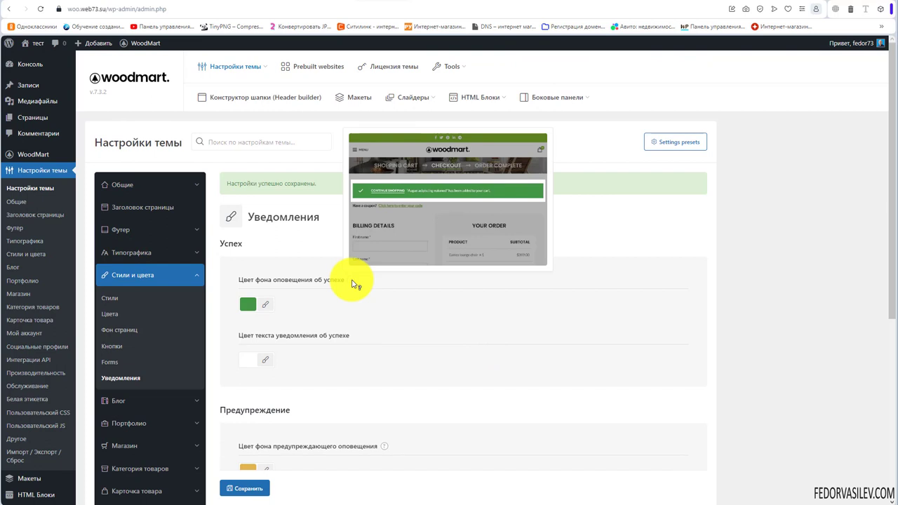
left_click(248, 304)
left_click(445, 273)
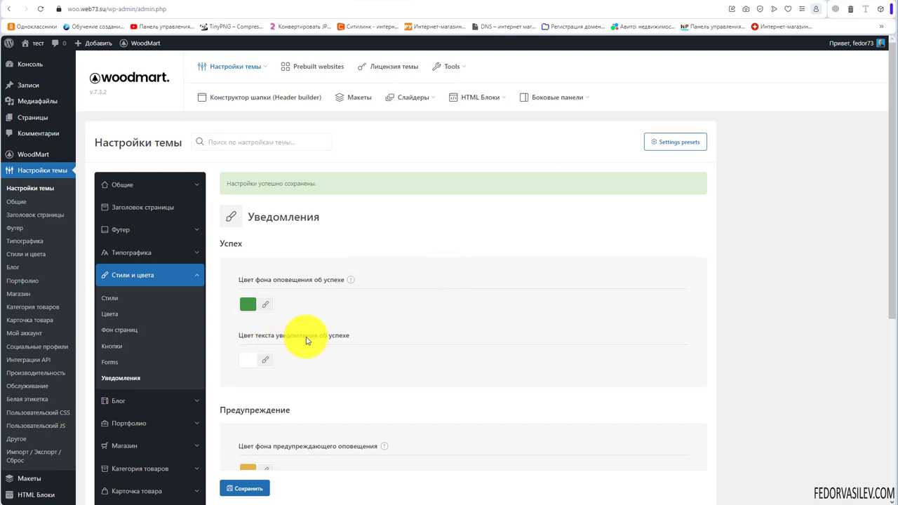
left_click(247, 361)
Examine the warning notification's background color example and text color setting.
scroll(387, 271, "down", 3)
mouse_move(385, 270)
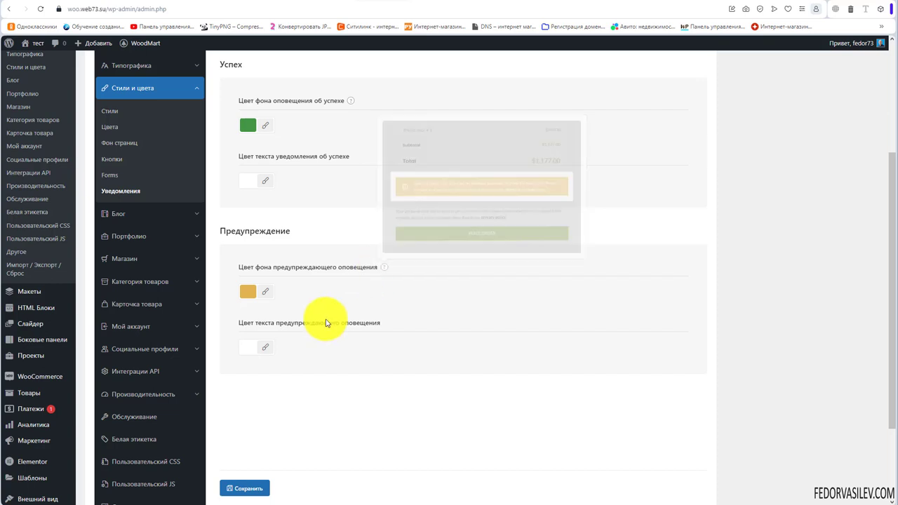
left_click_drag(279, 324, 401, 325)
left_click(406, 324)
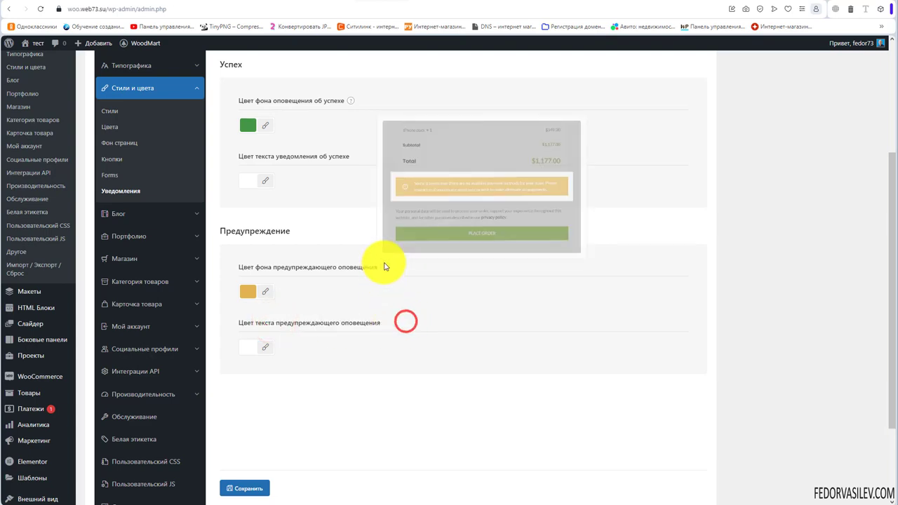